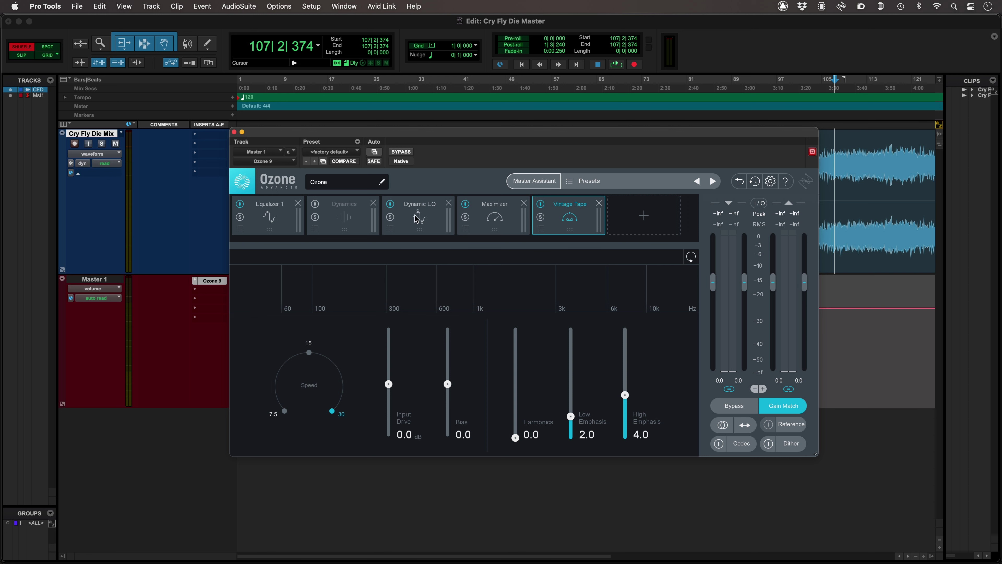
- Place the Vintage Tape module before the Maximizer and, during playback, set its Input Drive to 6.2 dB and Harmonics to 4.1
drag(560, 220, 500, 223)
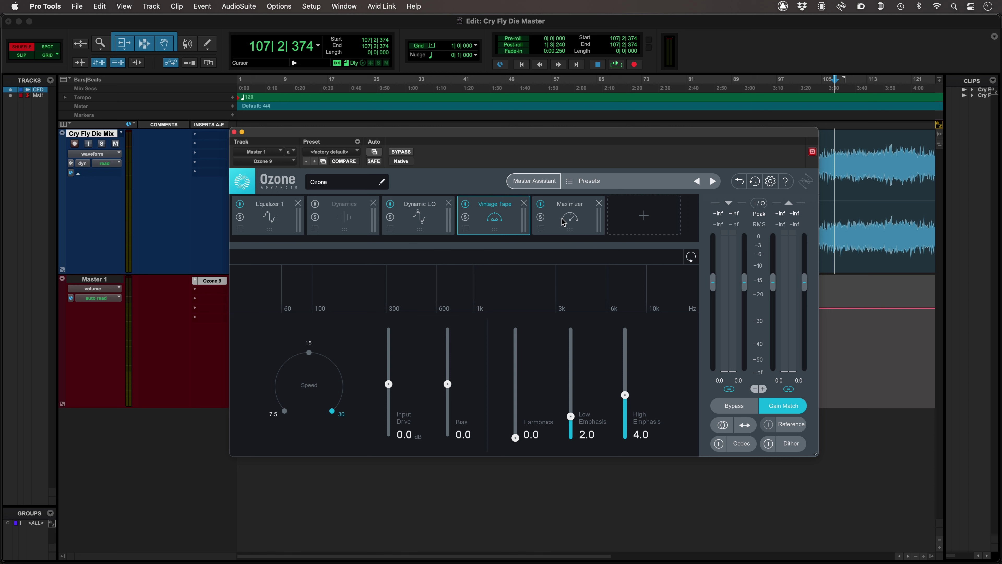
key(space)
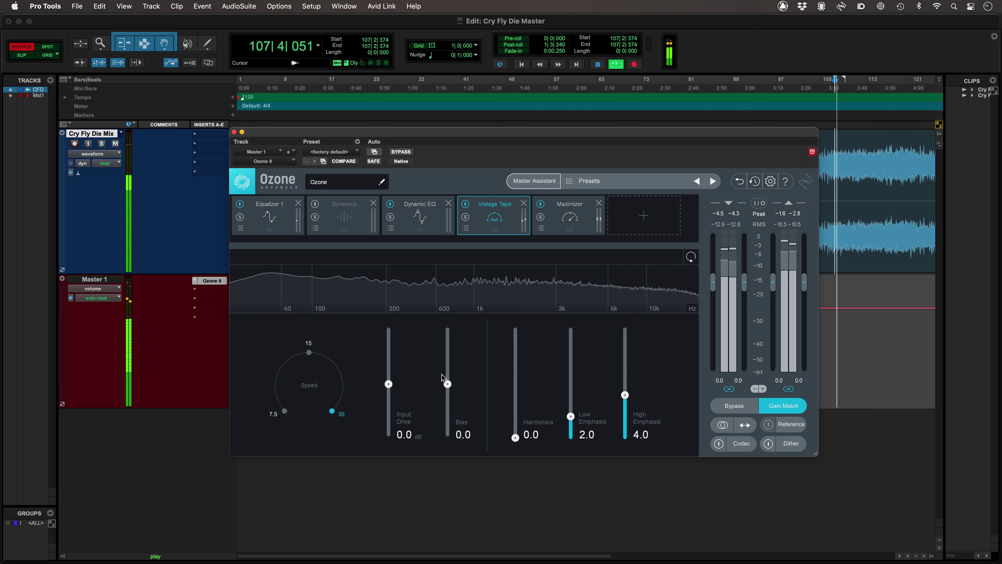
drag(389, 383, 390, 363)
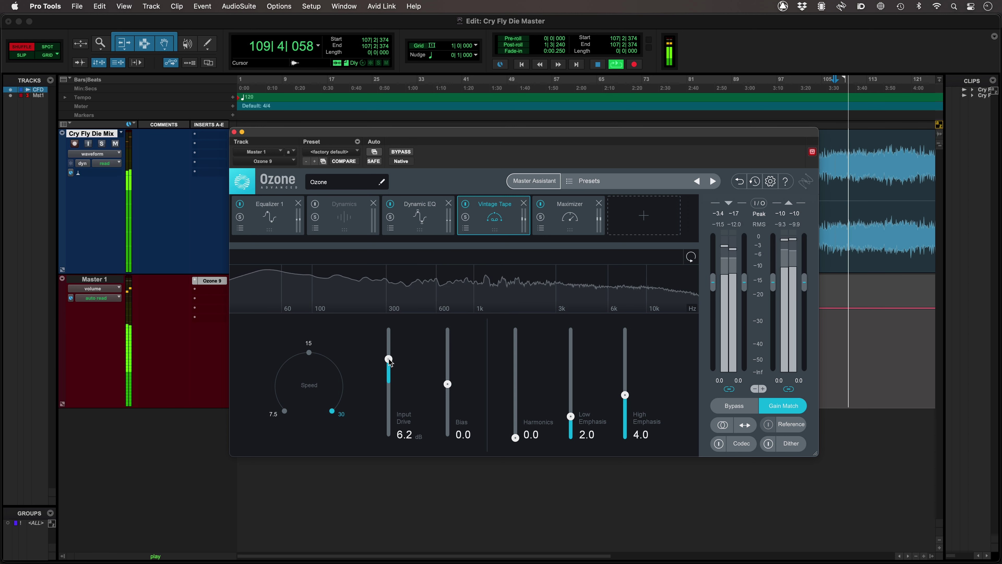
drag(512, 438, 521, 393)
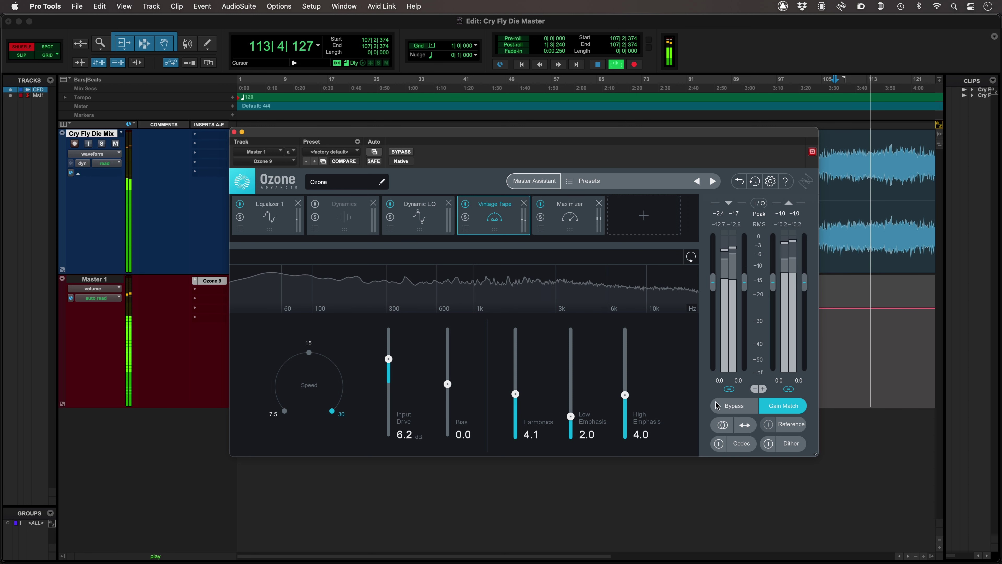
- Compare the playing master with and without Ozone processing by toggling the plug-in's overall bypass on and off twice
click(734, 406)
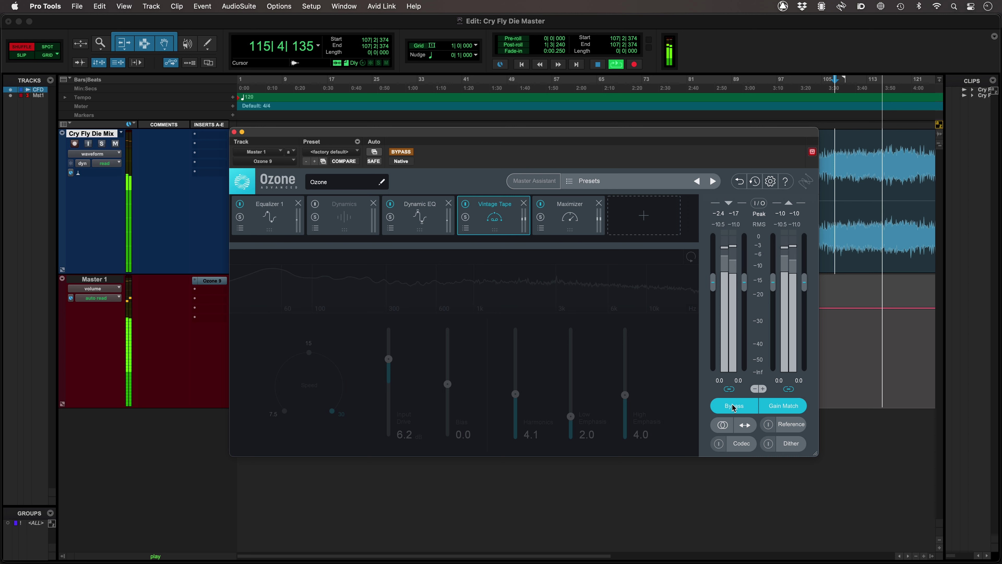
click(734, 406)
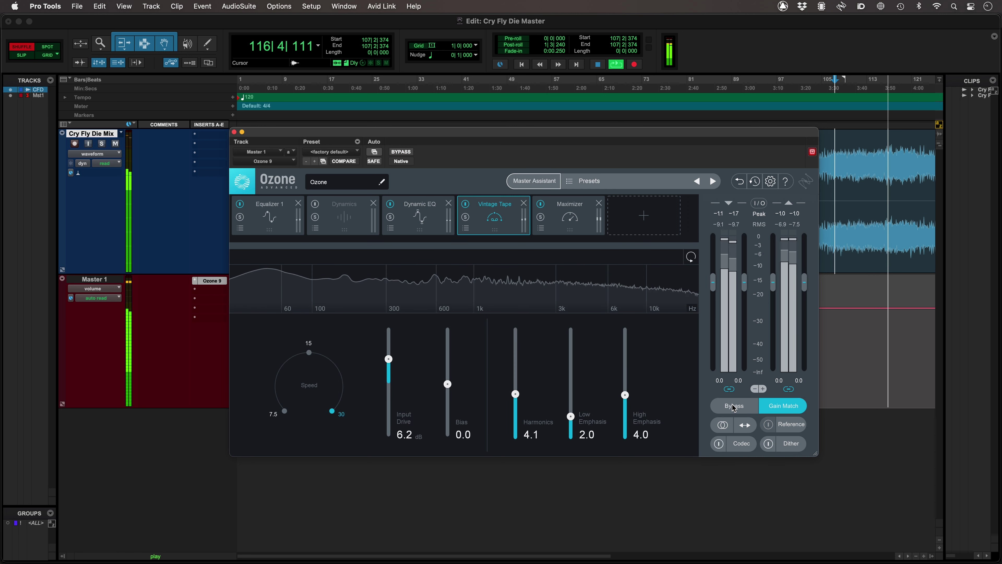
click(734, 406)
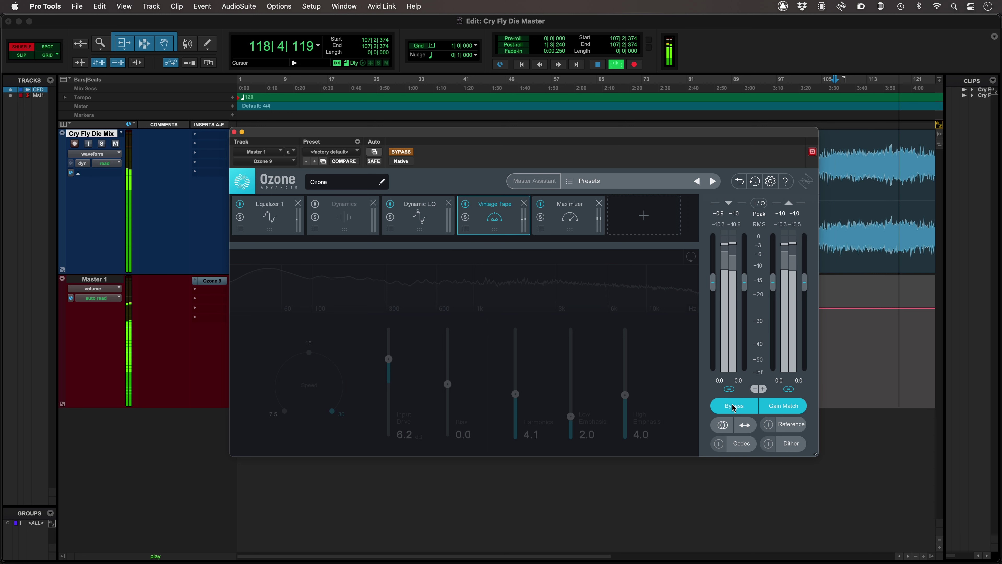
click(734, 406)
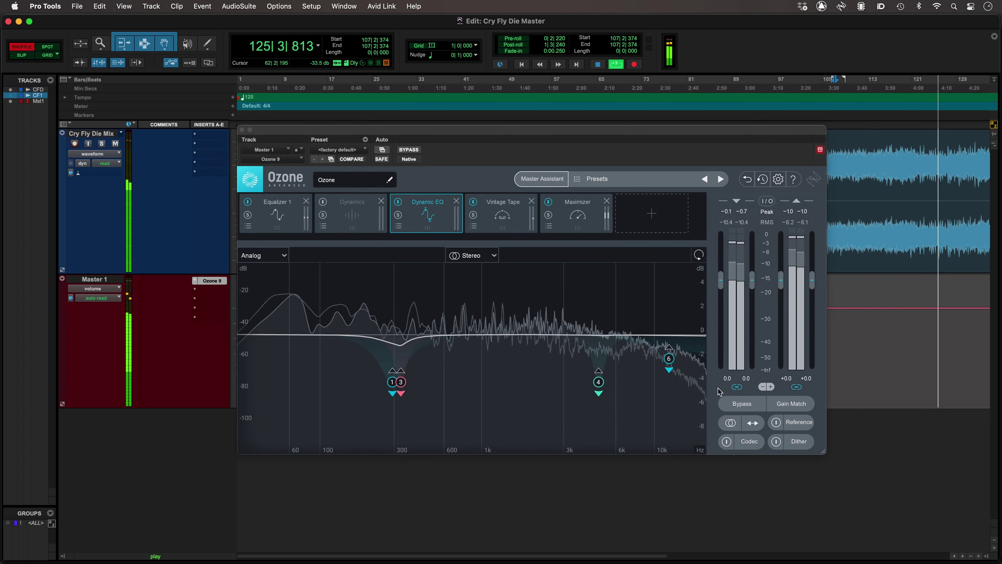
- Review the Vintage Tape, Maximizer, Equalizer 1 and Dynamic EQ settings during playback, return to Vintage Tape and stop playback
click(506, 223)
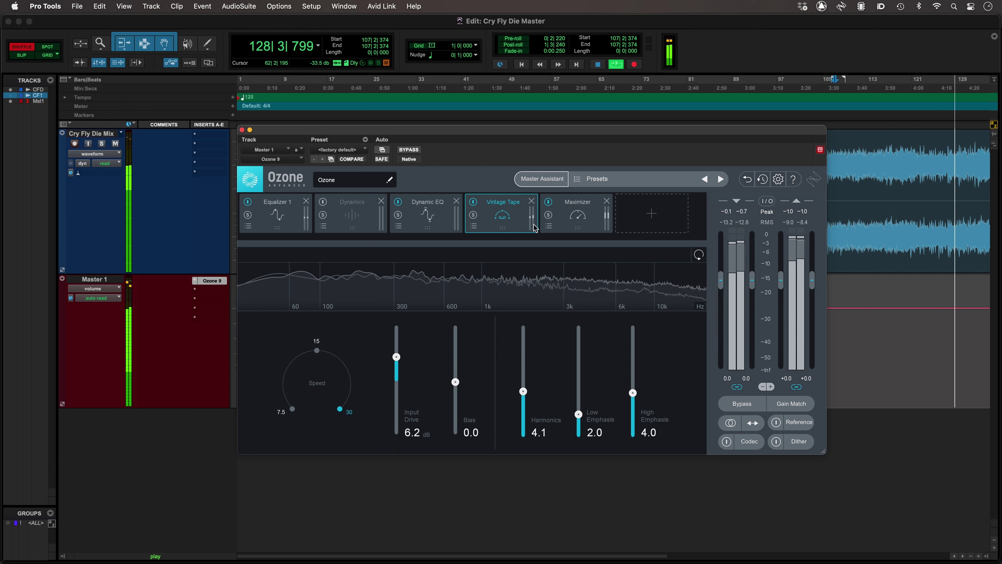
click(578, 220)
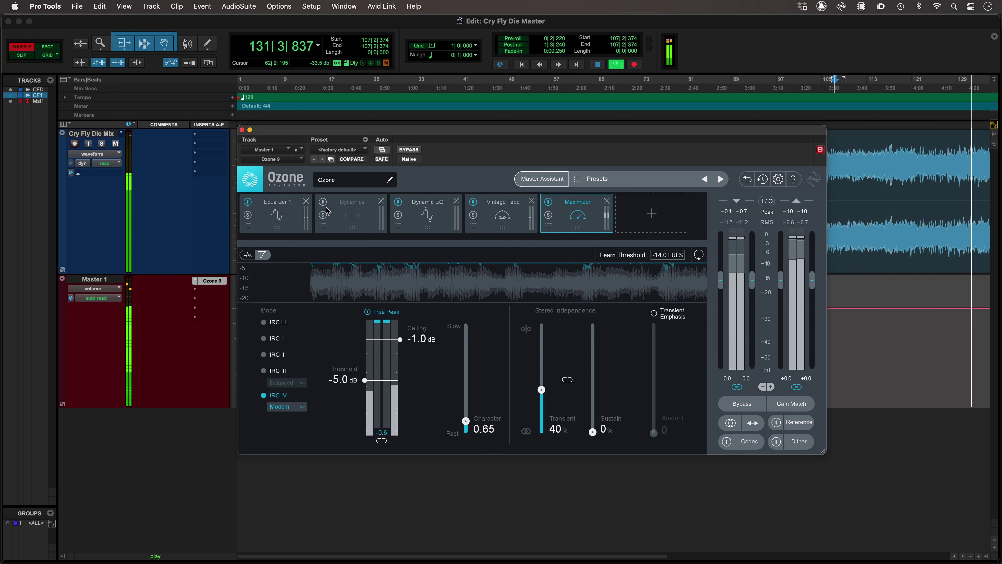
click(289, 209)
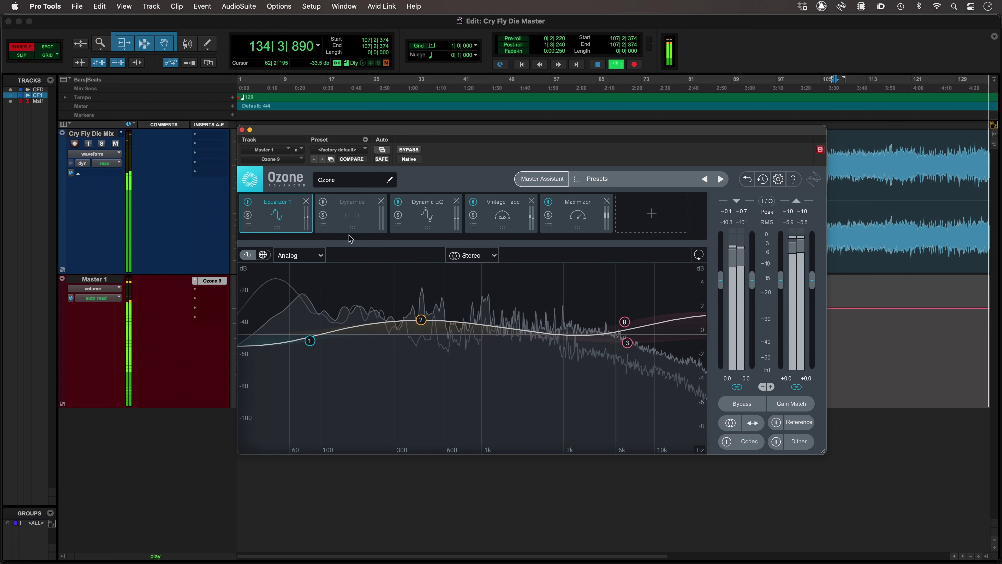
click(428, 221)
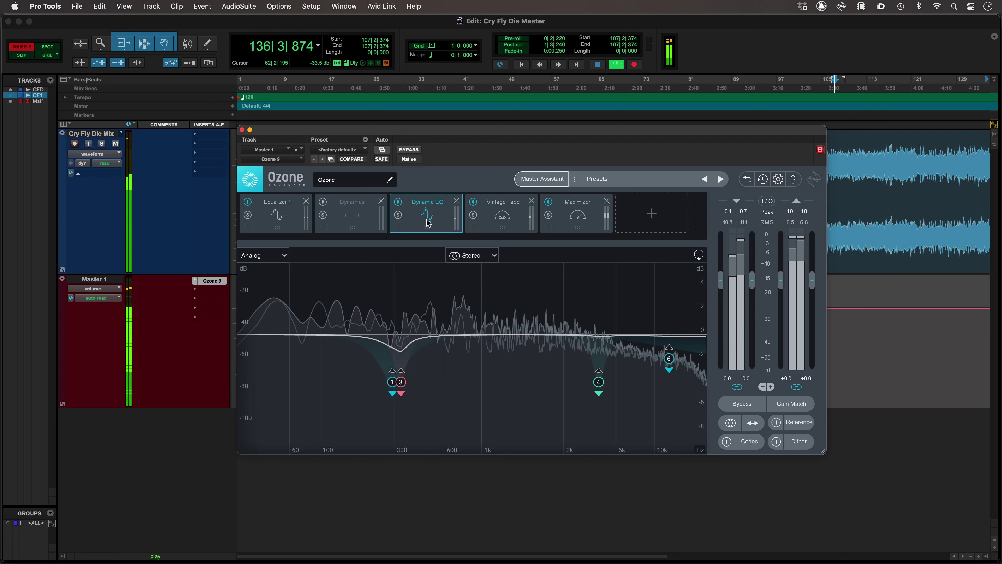
click(511, 226)
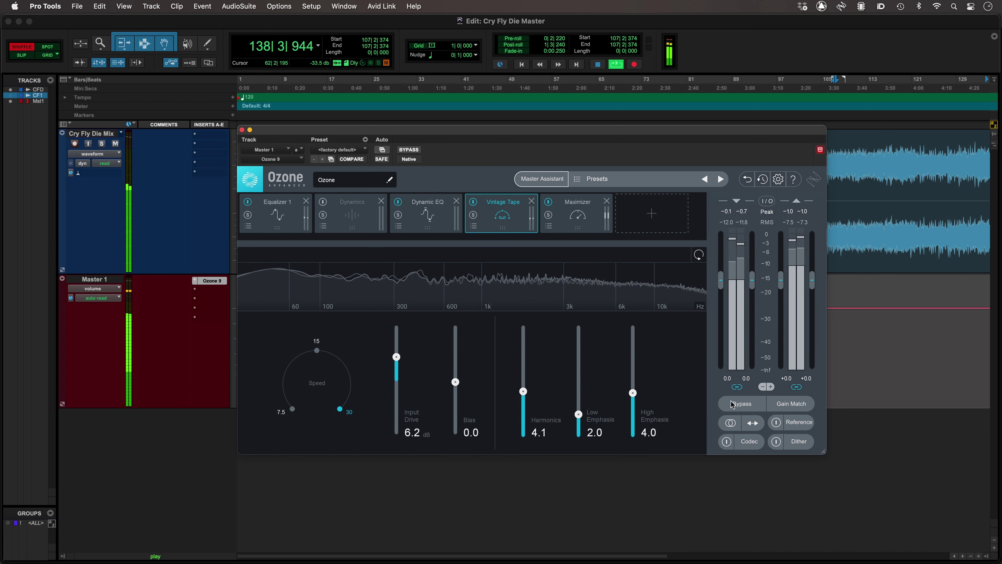
key(space)
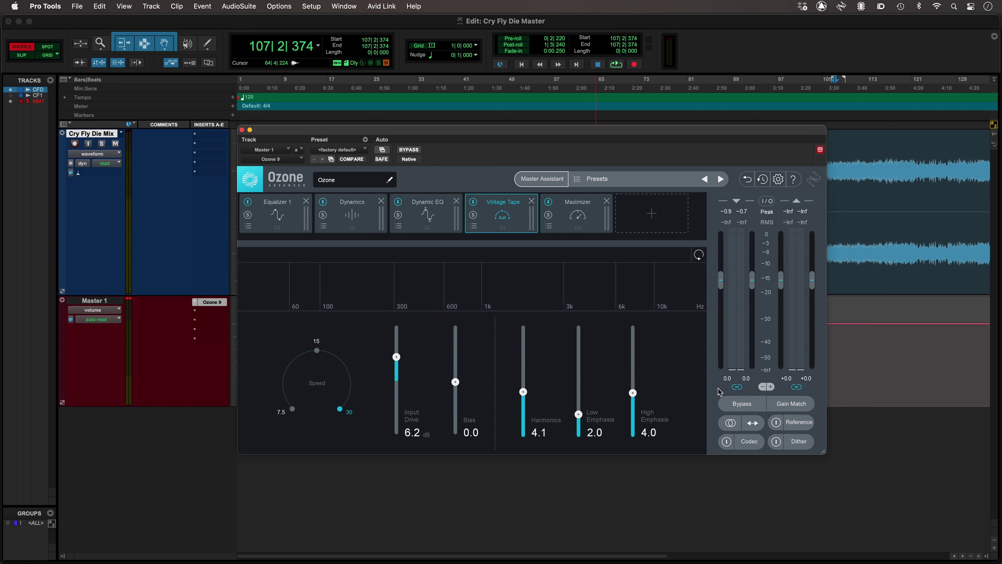
- Add a Low End Focus module in Punchy mode with Listen enabled, audition the song briefly, and place the module before the Maximizer
click(654, 214)
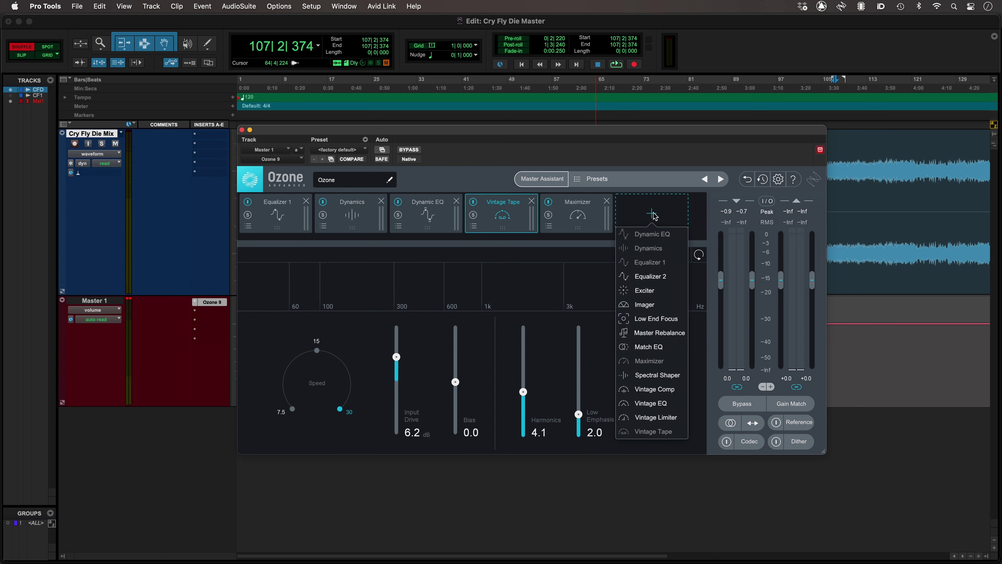
click(656, 319)
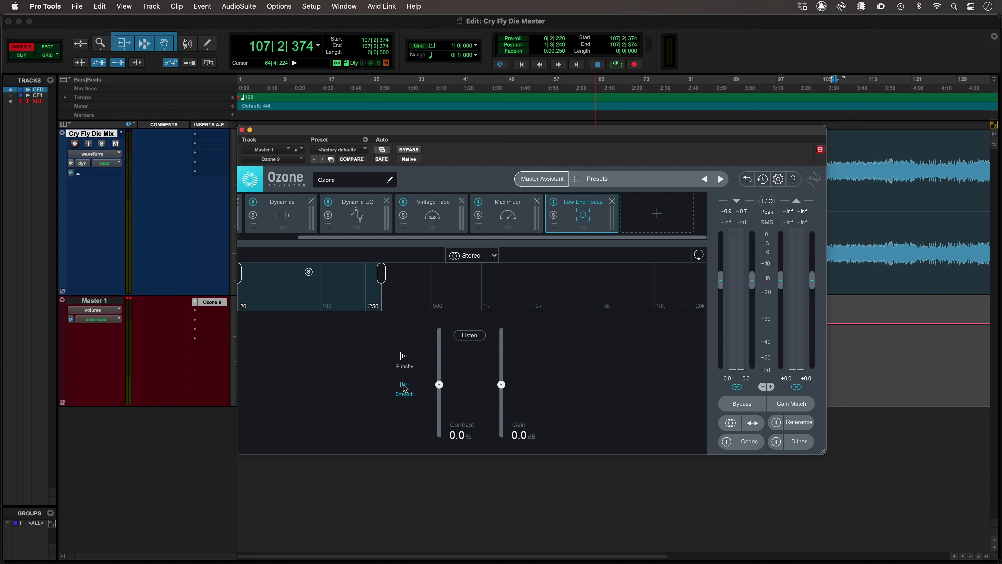
key(space)
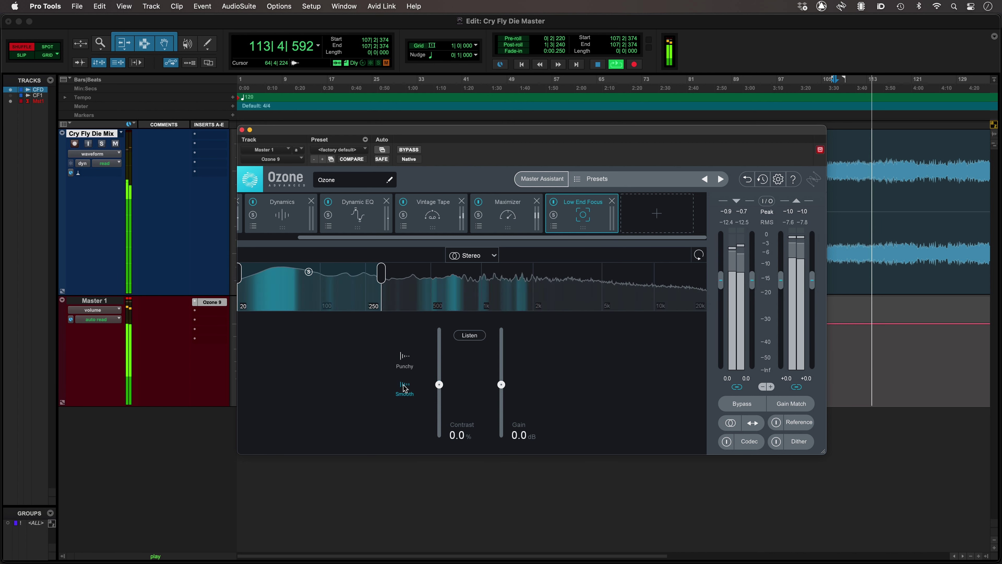
key(space)
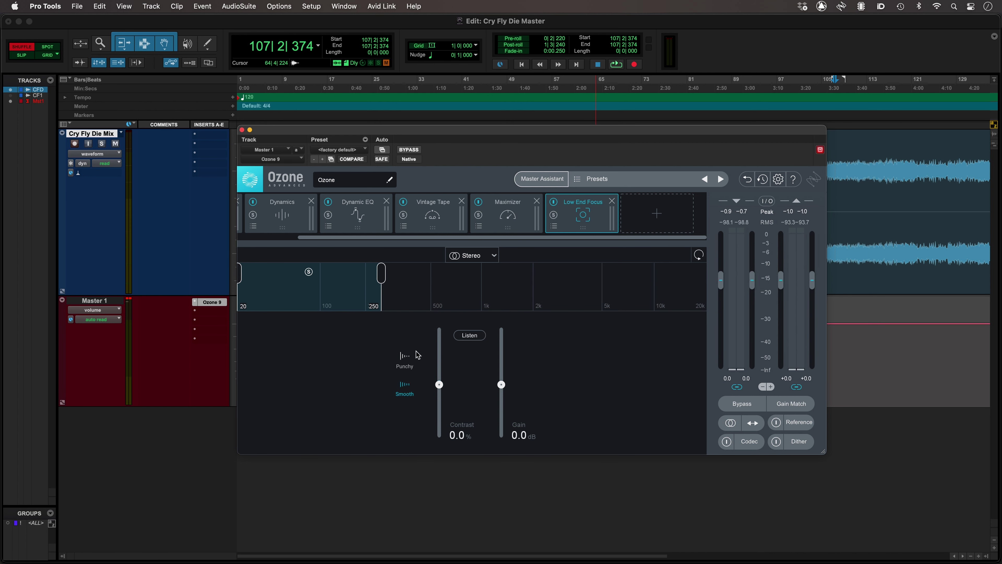
drag(558, 202, 503, 219)
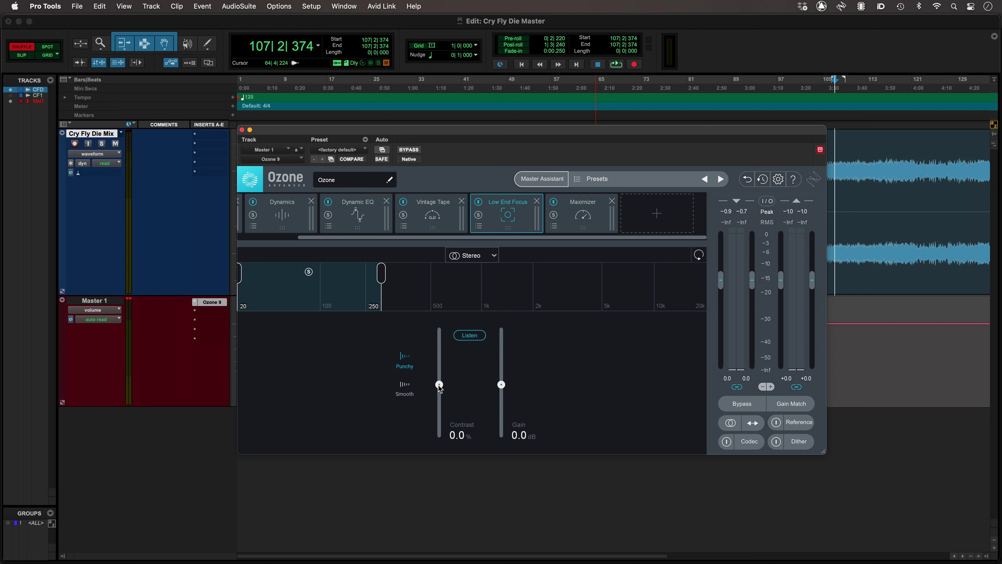
- During playback, set the Low End Focus Contrast to -59.6%, turn off Listen, and set its Gain to 1.5 dB
key(space)
drag(439, 387, 440, 385)
drag(439, 378, 440, 420)
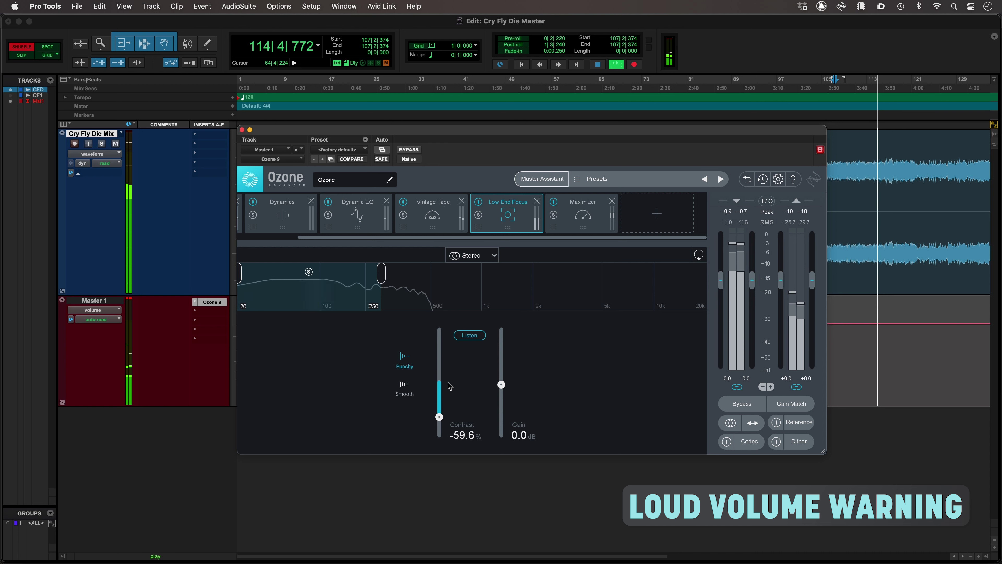
click(469, 336)
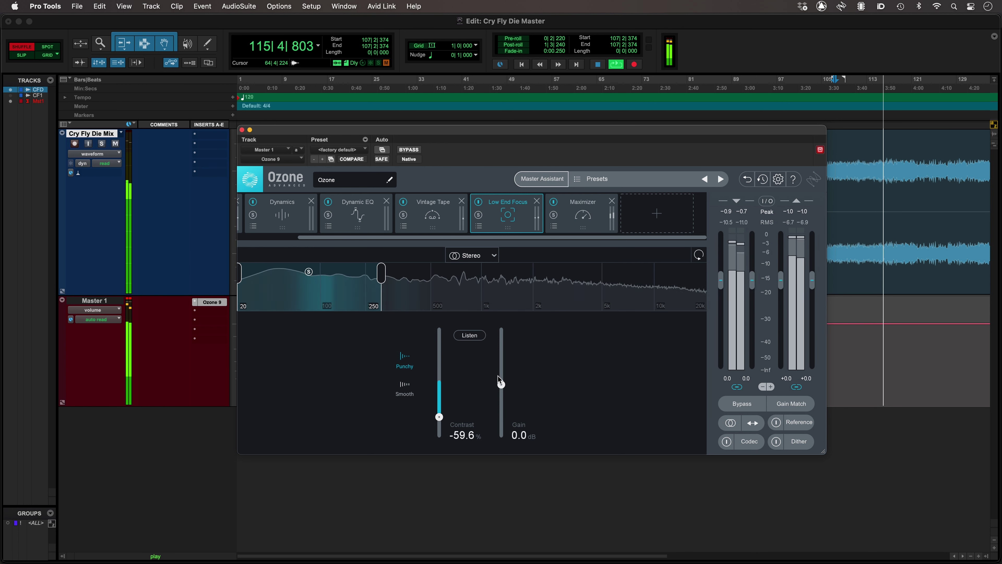
drag(503, 384, 506, 371)
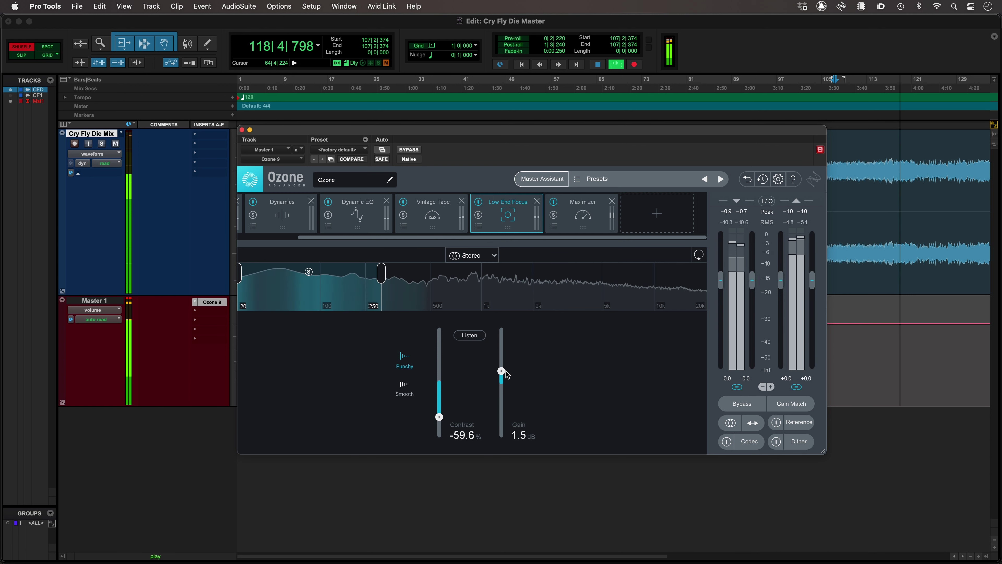
- Compare the playing master with Low End Focus off and on, and with the whole Ozone chain bypassed and active
click(479, 202)
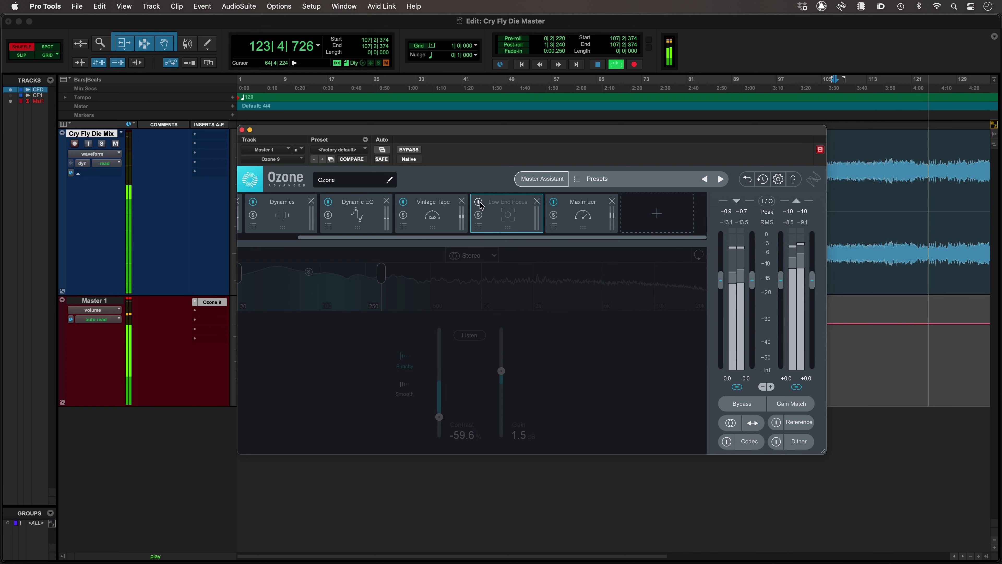
click(479, 202)
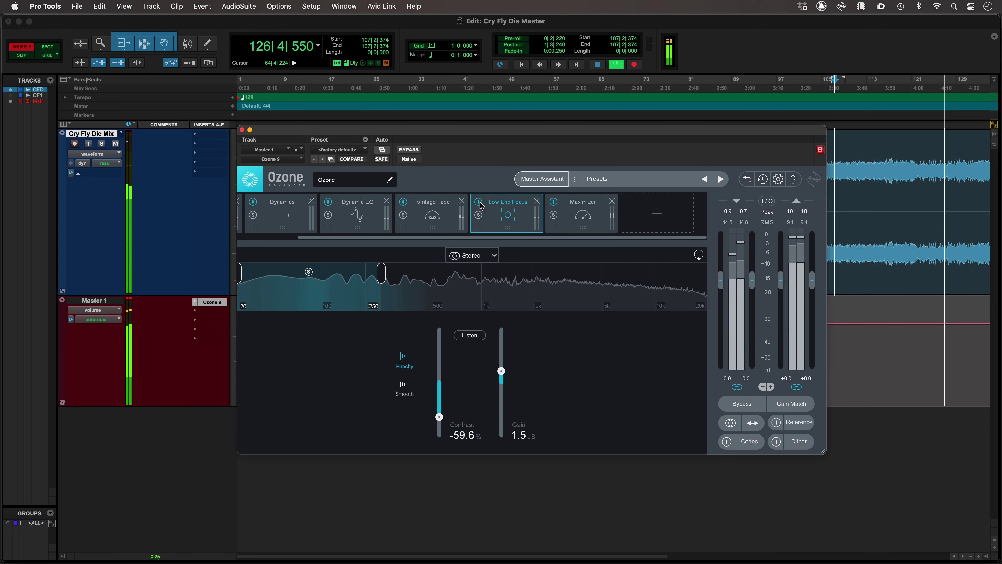
click(736, 401)
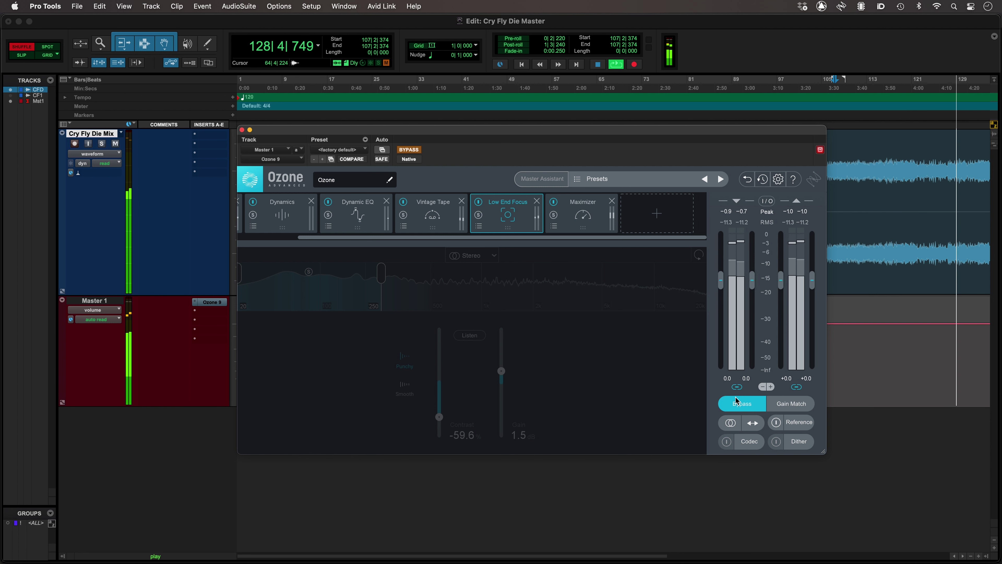
click(736, 401)
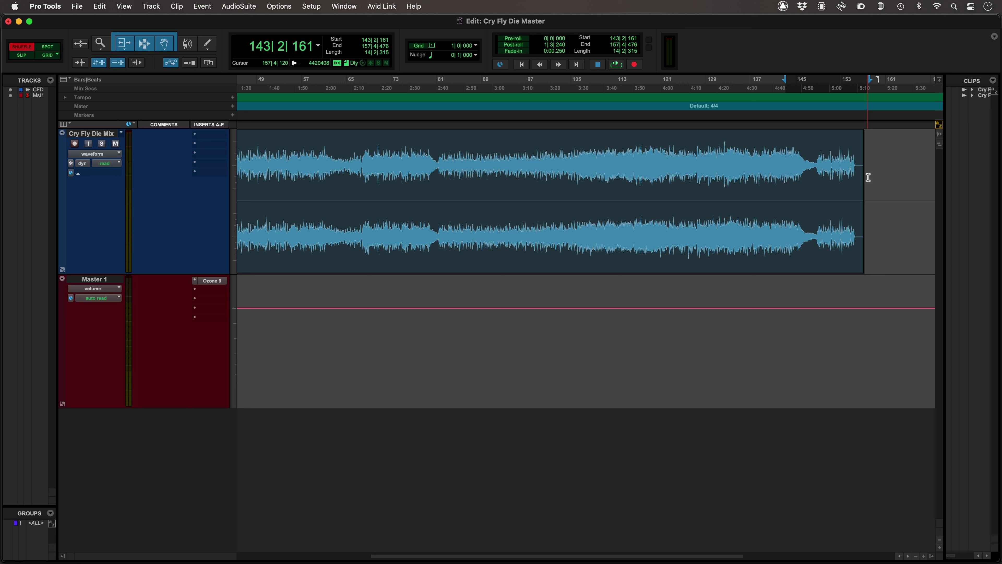
- Select the mix's ending from about bar 145 to just past the clip's end and send it to RX for repair via RX 9 Connect
drag(868, 178, 797, 177)
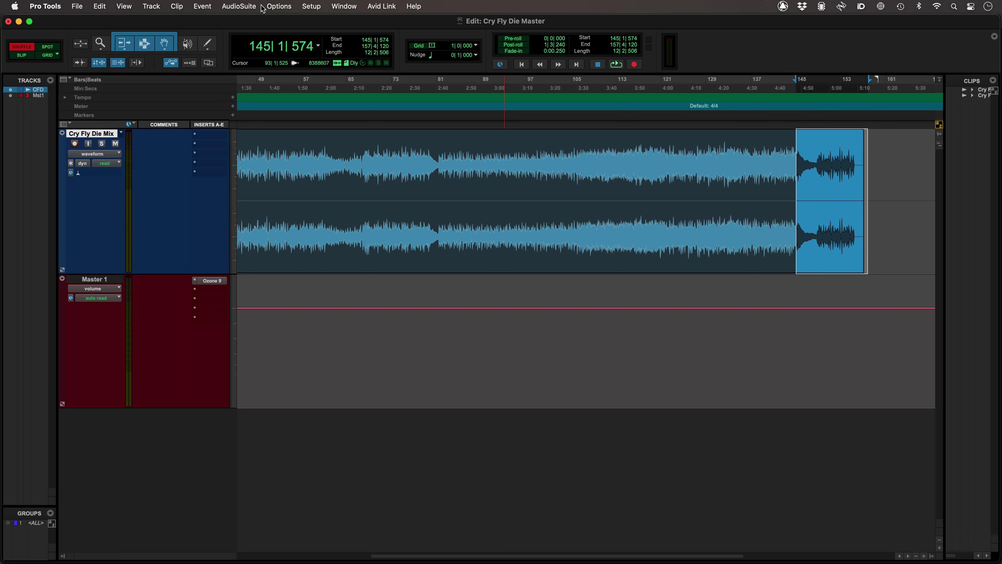
click(245, 7)
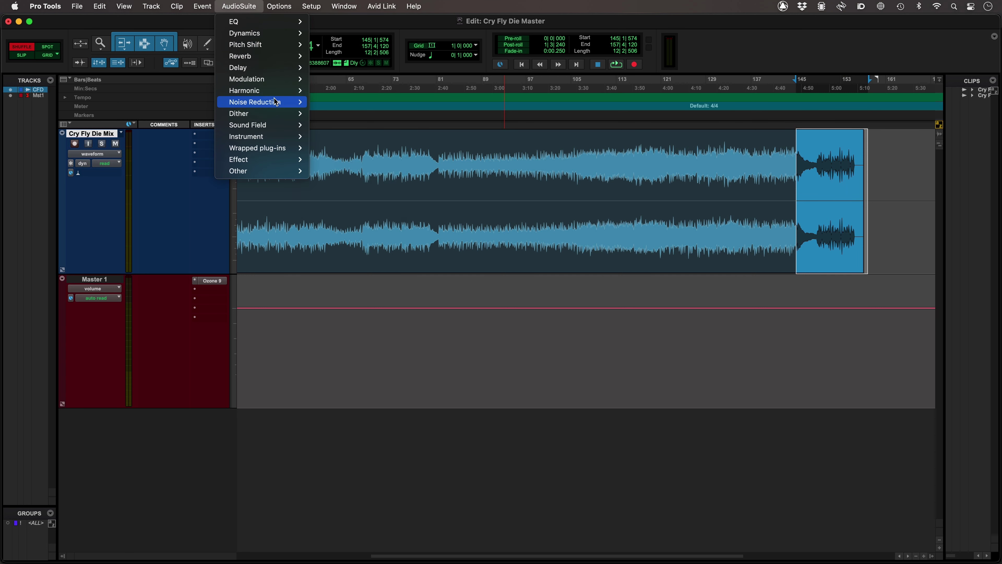
mouse_move(280, 103)
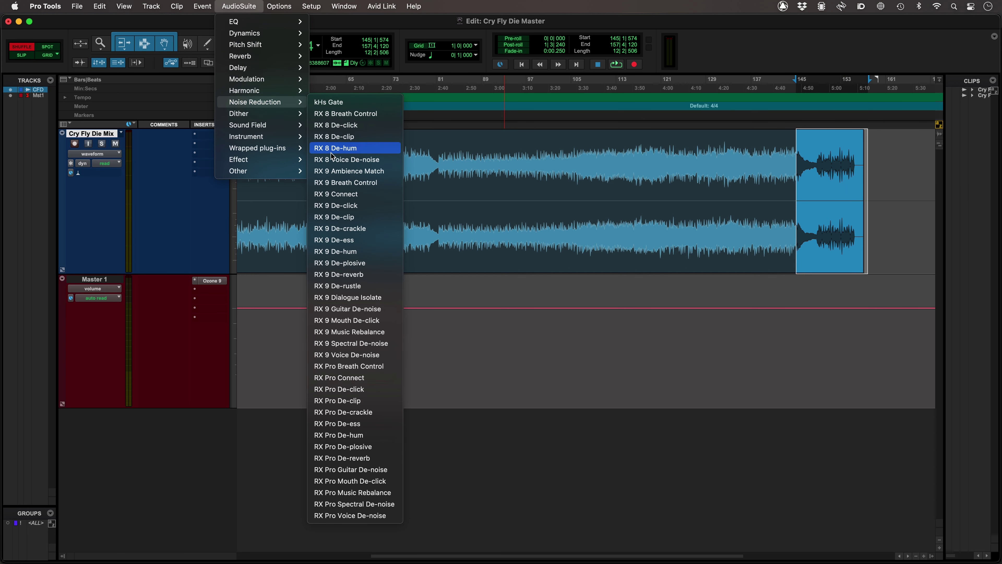
click(348, 195)
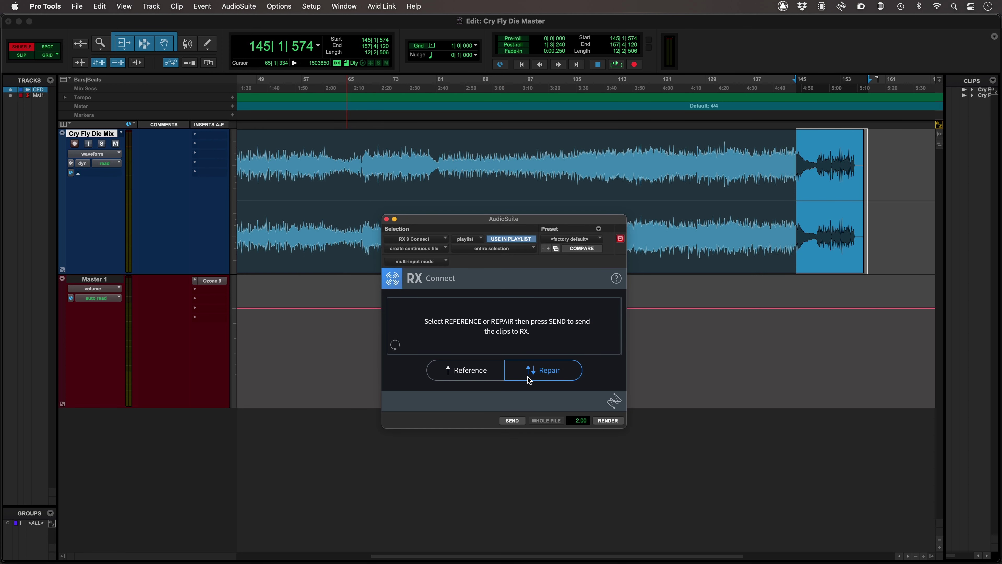
click(513, 421)
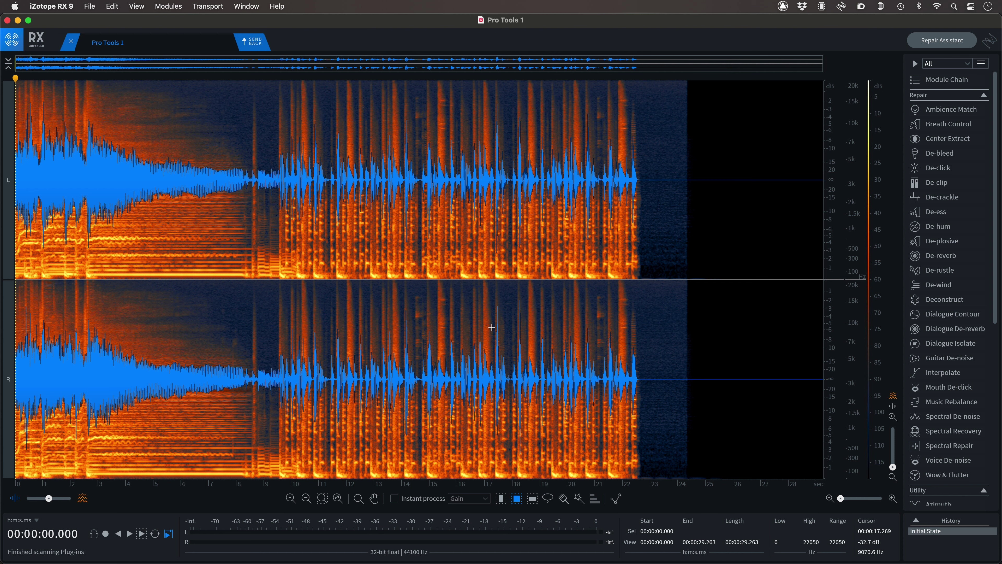
- Examine the noise burst at about 8.7 seconds closely in the spectrogram, with the waveform overlay fully hidden
key(z)
click(257, 230)
click(256, 230)
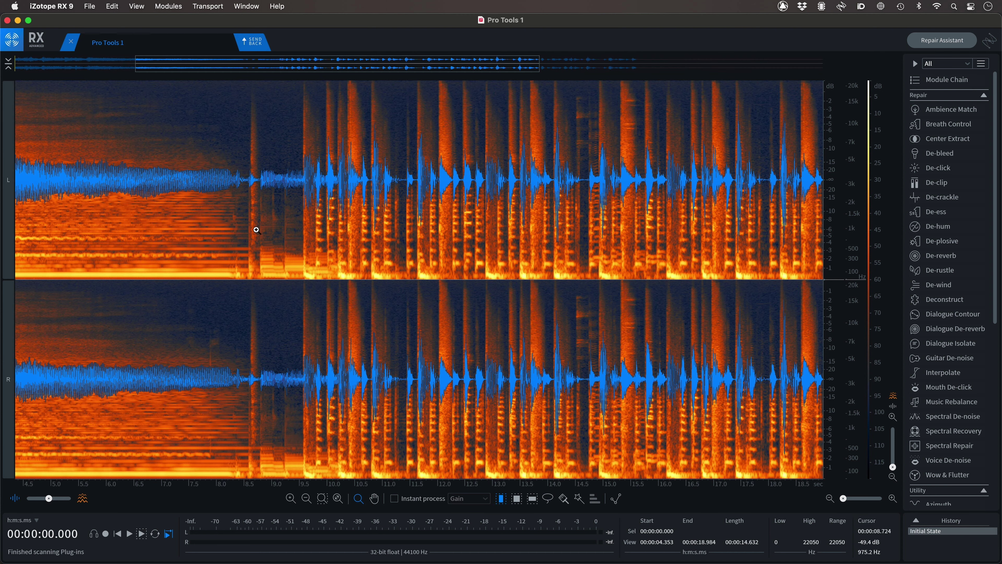
click(257, 230)
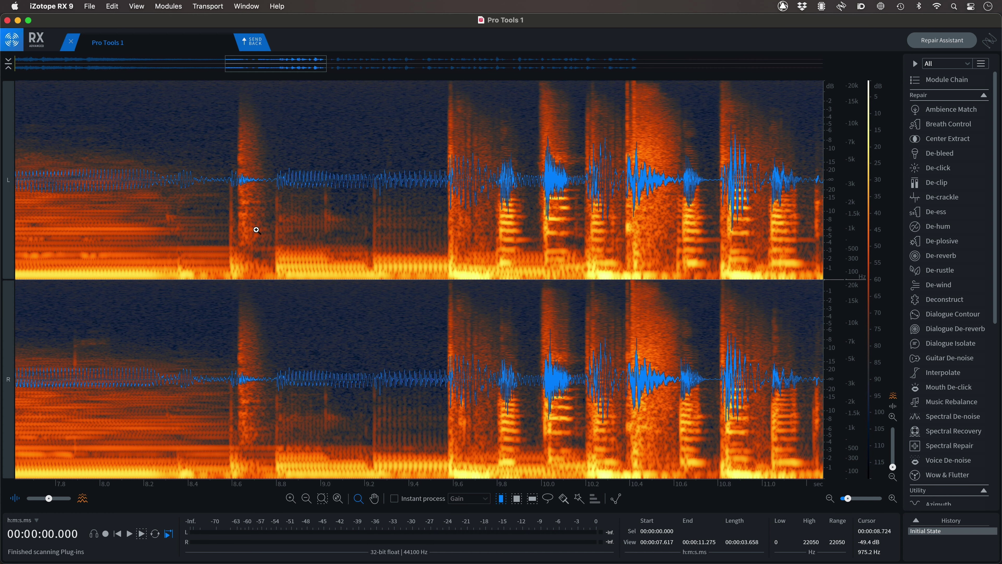
drag(48, 498, 77, 501)
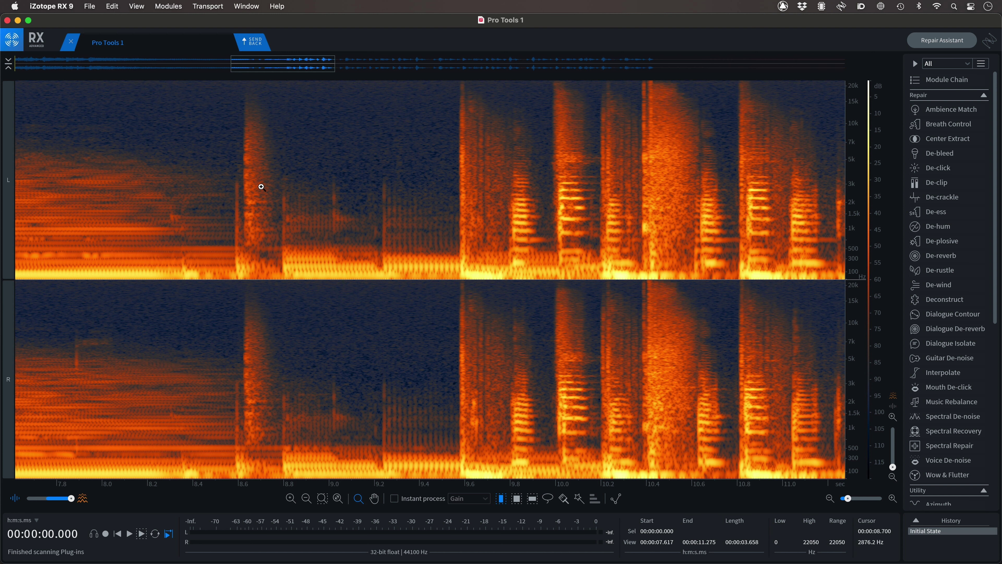
click(257, 222)
click(261, 221)
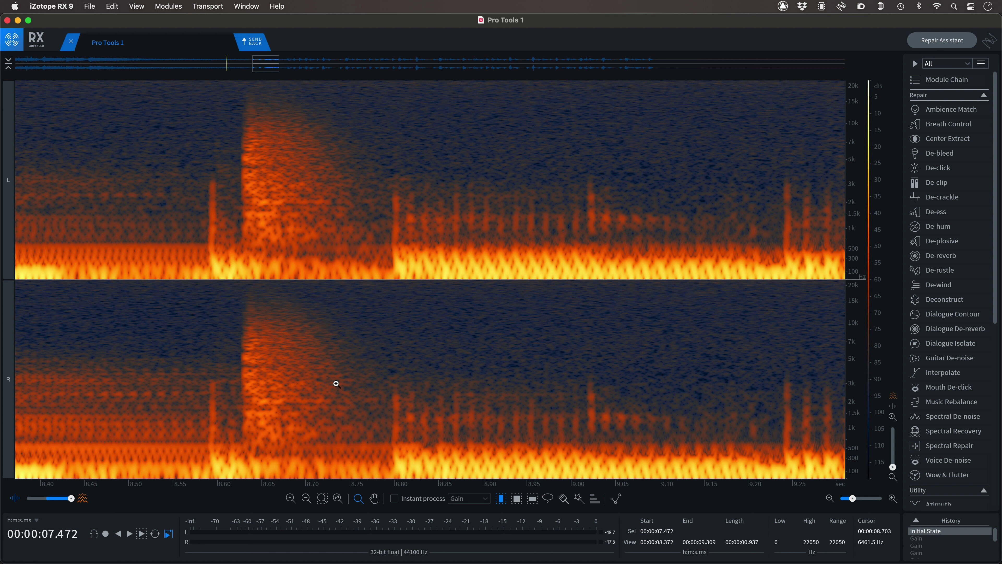
- Enable instant processing with Gain and set the Gain module to -30 dB
click(394, 499)
click(359, 498)
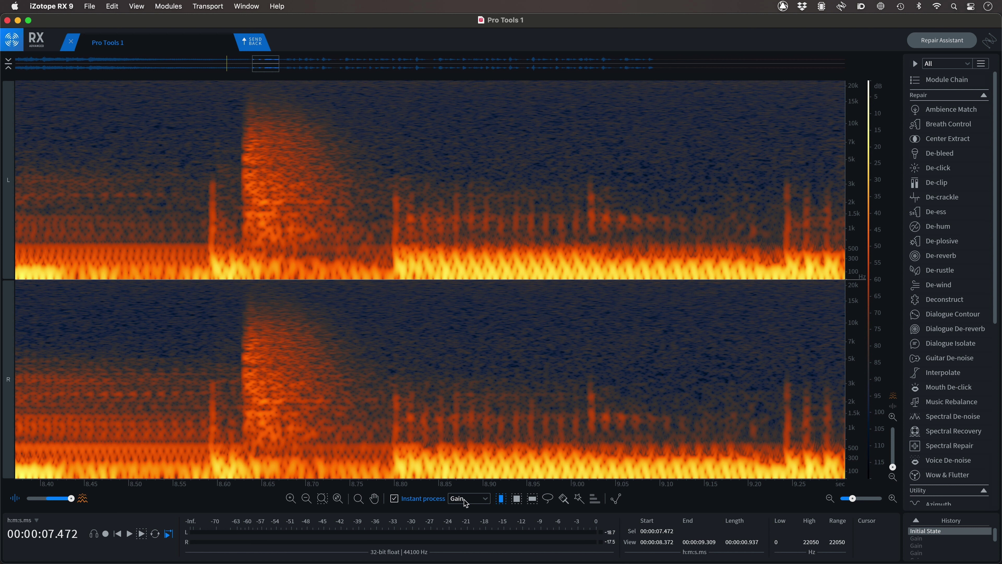
click(947, 96)
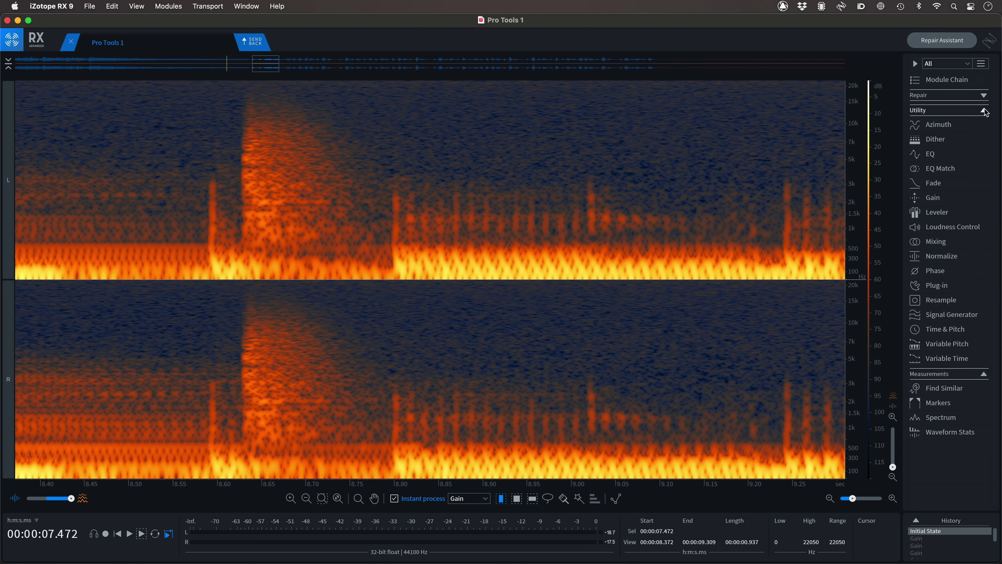
click(933, 197)
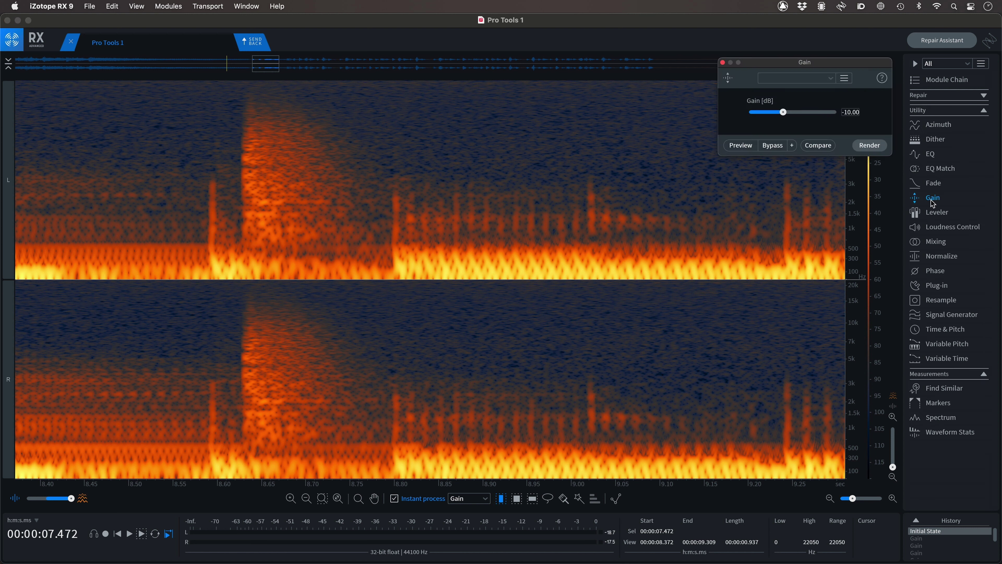
click(850, 113)
text(-30)
key(Return)
- Try attenuating the noise burst through a rectangular time-frequency selection of about 8.627–8.750 s and 400 Hz–16.2 kHz, undo it and clear the selection
click(520, 500)
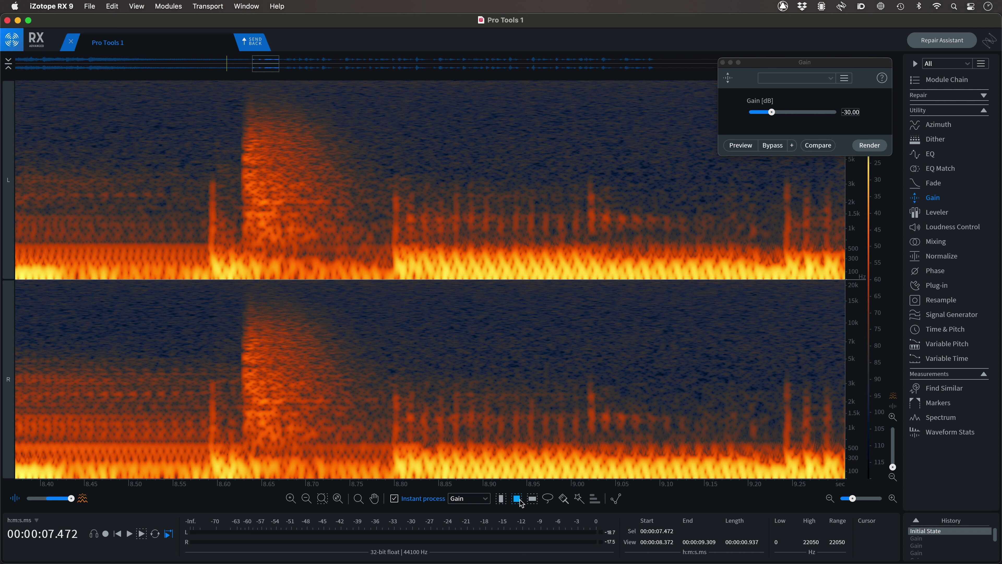
mouse_move(241, 97)
mouse_down()
mouse_move(256, 135)
mouse_move(351, 253)
mouse_up()
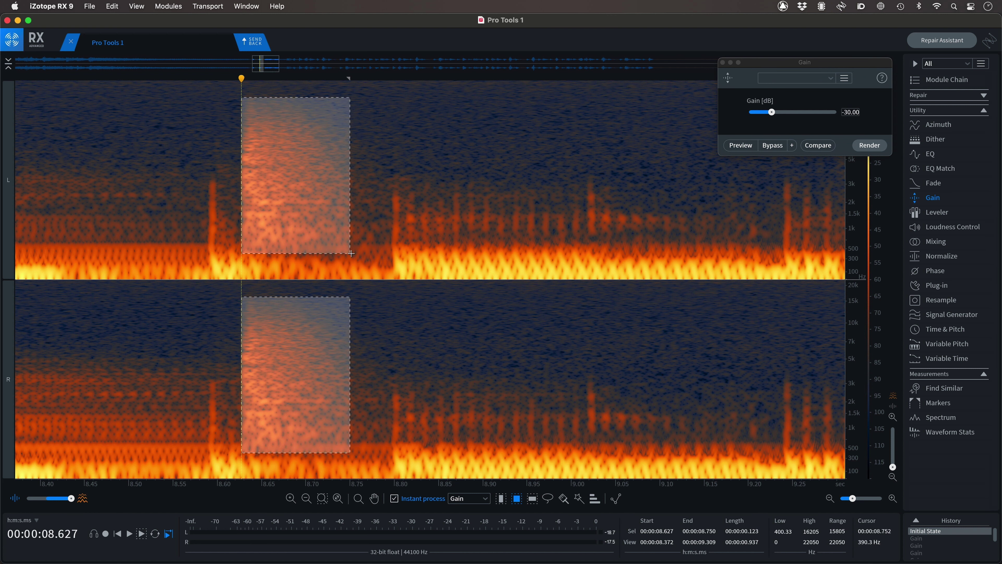
drag(351, 253, 351, 253)
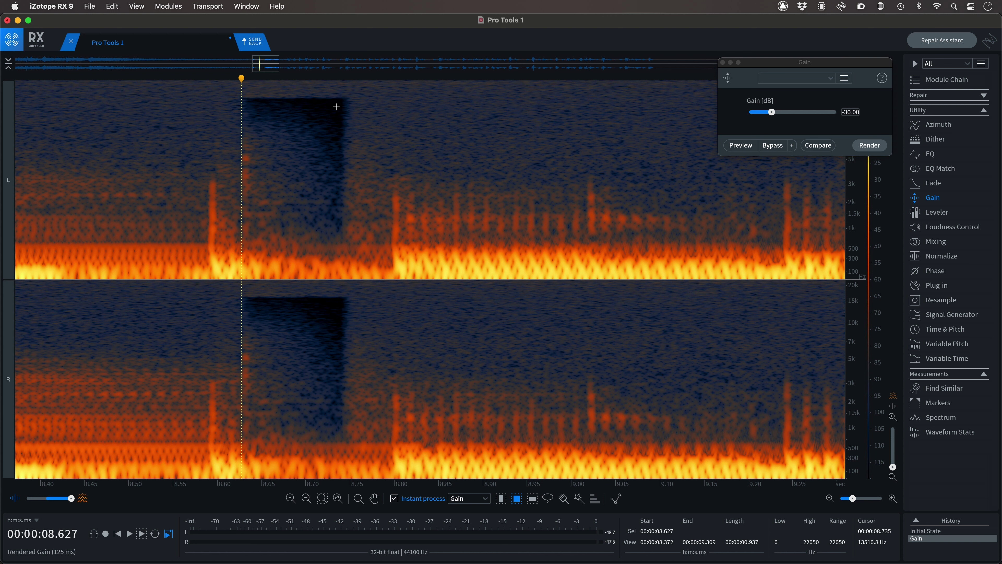
key(super+z)
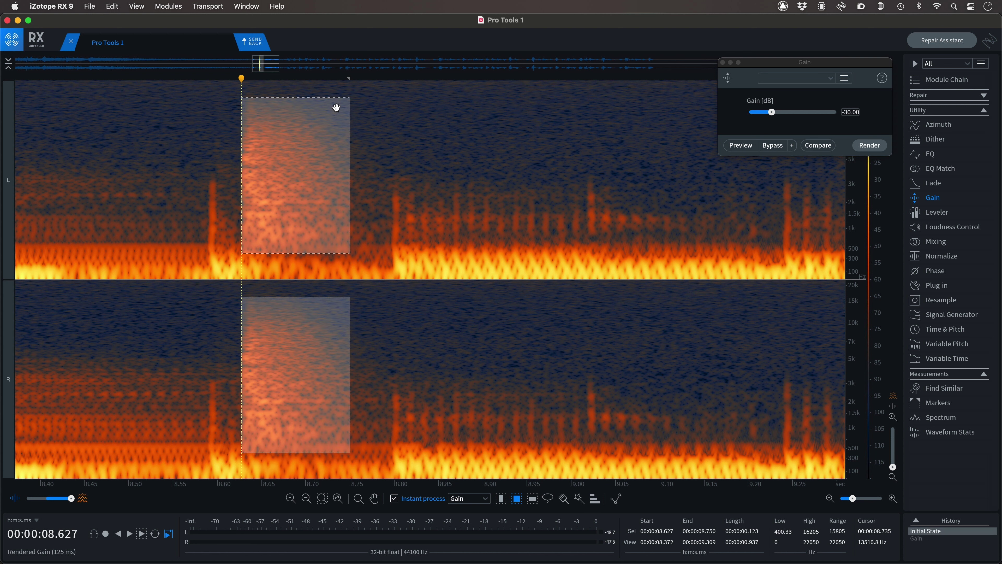
click(352, 126)
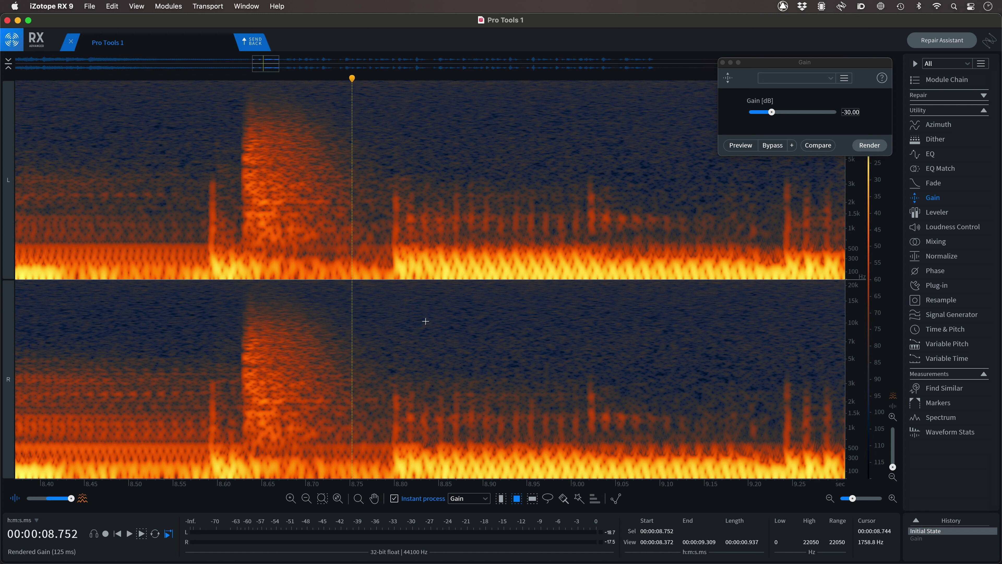
- Lasso the leading edge of the noise burst from about 8.62 s to attenuate it by 30 dB
click(550, 500)
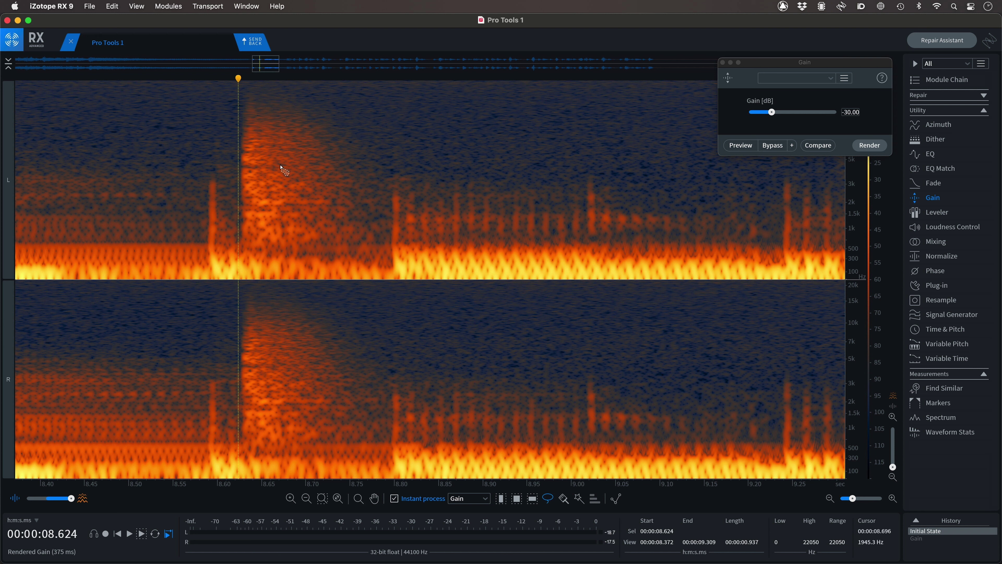
mouse_move(244, 106)
mouse_down()
mouse_move(239, 194)
mouse_move(246, 233)
mouse_move(257, 237)
mouse_up()
mouse_move(276, 219)
mouse_down()
mouse_move(268, 135)
mouse_move(247, 112)
mouse_up()
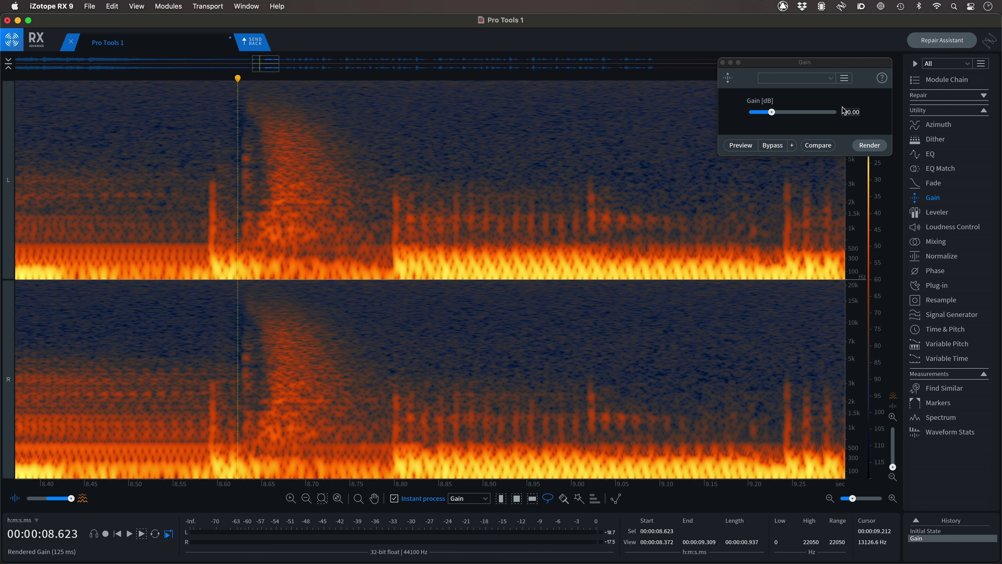
- Set the gain to -10 dB and lasso the remaining noise burst in repeated passes until it blends with its surroundings
click(854, 112)
text(-10)
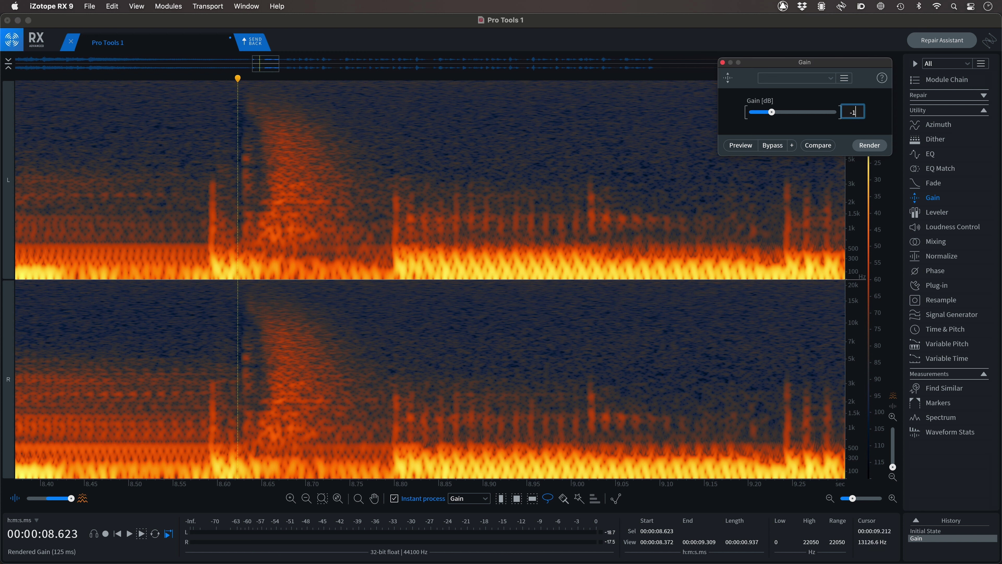
key(Return)
mouse_move(241, 151)
mouse_down()
mouse_move(253, 158)
mouse_move(243, 147)
mouse_up()
mouse_move(249, 225)
mouse_down()
mouse_move(256, 255)
mouse_move(328, 253)
mouse_move(248, 221)
mouse_up()
mouse_move(260, 118)
mouse_down()
mouse_move(268, 169)
mouse_move(330, 206)
mouse_move(294, 113)
mouse_move(251, 113)
mouse_up()
mouse_move(241, 159)
mouse_down()
mouse_move(247, 237)
mouse_move(253, 166)
mouse_move(259, 223)
mouse_move(358, 213)
mouse_move(285, 136)
mouse_move(263, 166)
mouse_move(272, 246)
mouse_move(275, 157)
mouse_move(263, 131)
mouse_move(283, 130)
mouse_move(260, 113)
mouse_up()
mouse_move(241, 220)
mouse_down()
mouse_move(250, 244)
mouse_move(241, 219)
mouse_up()
mouse_move(314, 115)
mouse_down()
mouse_move(320, 134)
mouse_move(366, 165)
mouse_move(314, 114)
mouse_up()
mouse_move(281, 200)
mouse_down()
mouse_move(376, 226)
mouse_move(300, 181)
mouse_up()
mouse_move(240, 139)
mouse_down()
mouse_move(256, 152)
mouse_move(240, 137)
mouse_up()
- Compare the passage from about 8.1 s before and after the repair by undoing and redoing the gain edits around playback
key(z)
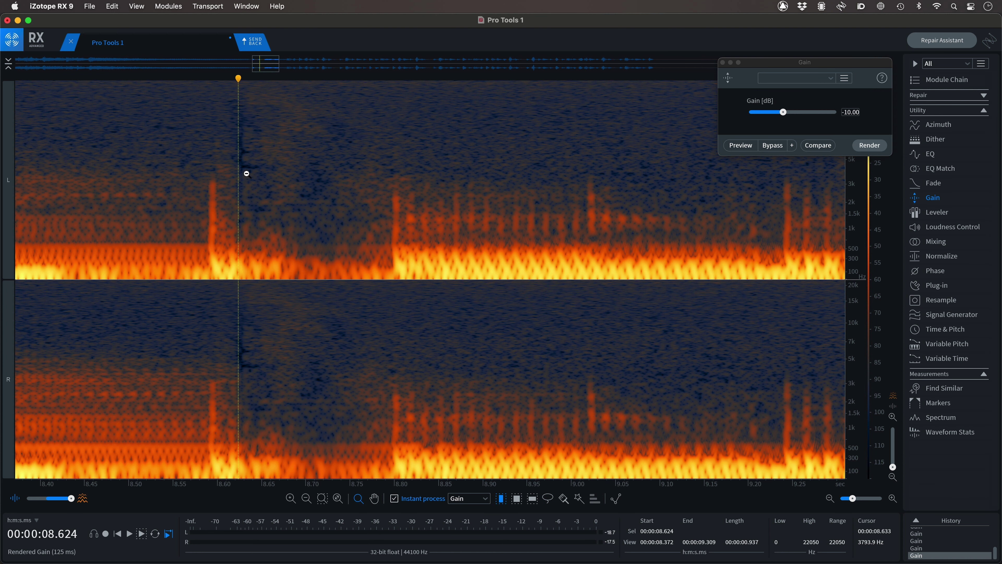
alt+click(246, 174)
alt+click(246, 174)
key(z)
click(126, 167)
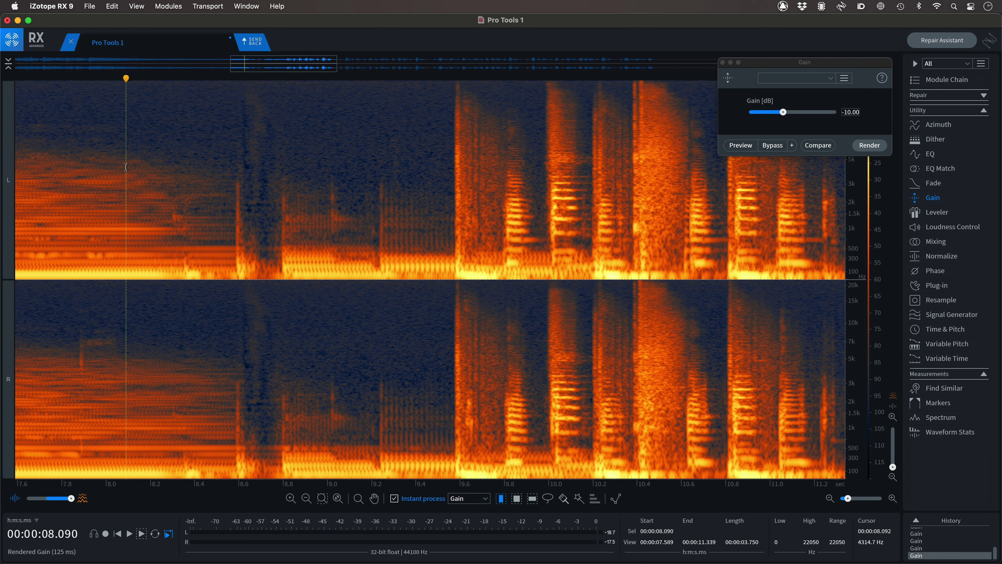
key(super+z)
click(121, 169)
key(space)
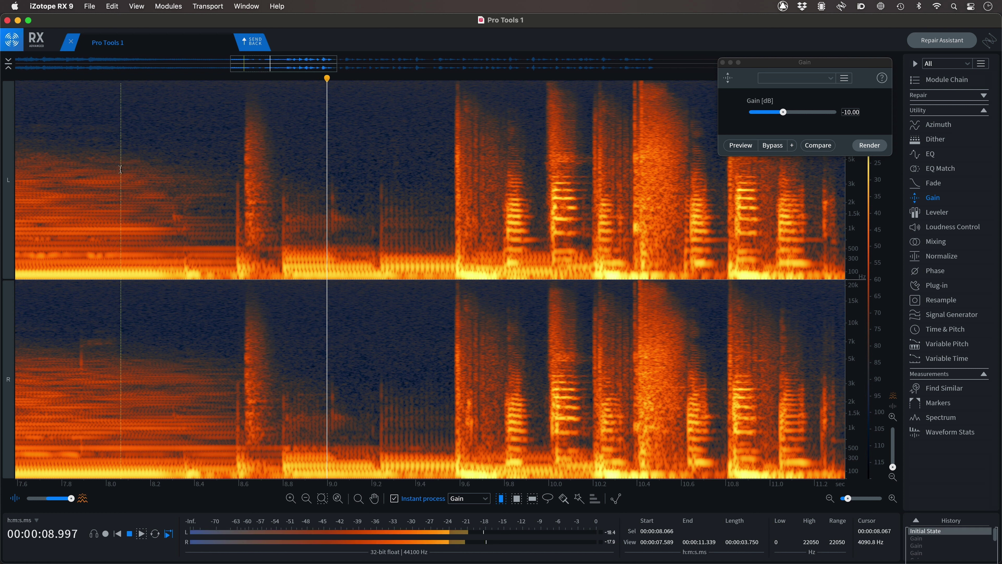
key(space)
key(super+shift+z)
click(125, 167)
key(space)
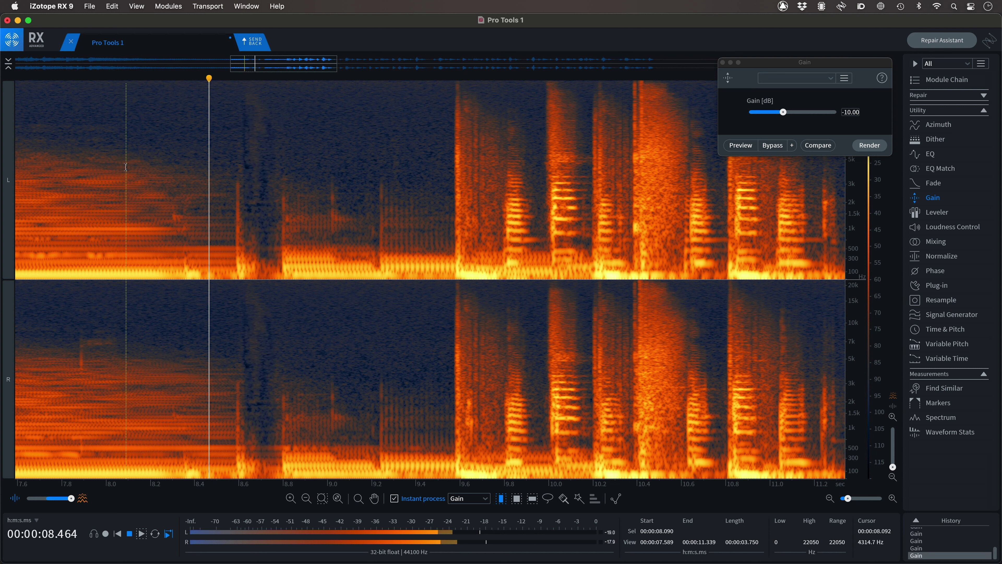
key(space)
click(119, 174)
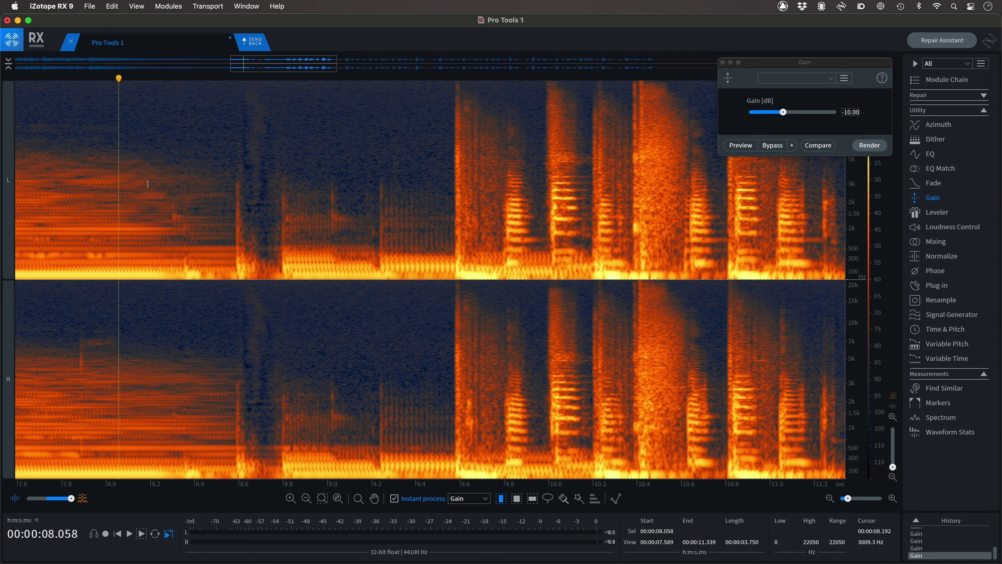
- Send the repaired ending back to Pro Tools, render it over the selection, and play the mix from just before the repaired clip
click(254, 46)
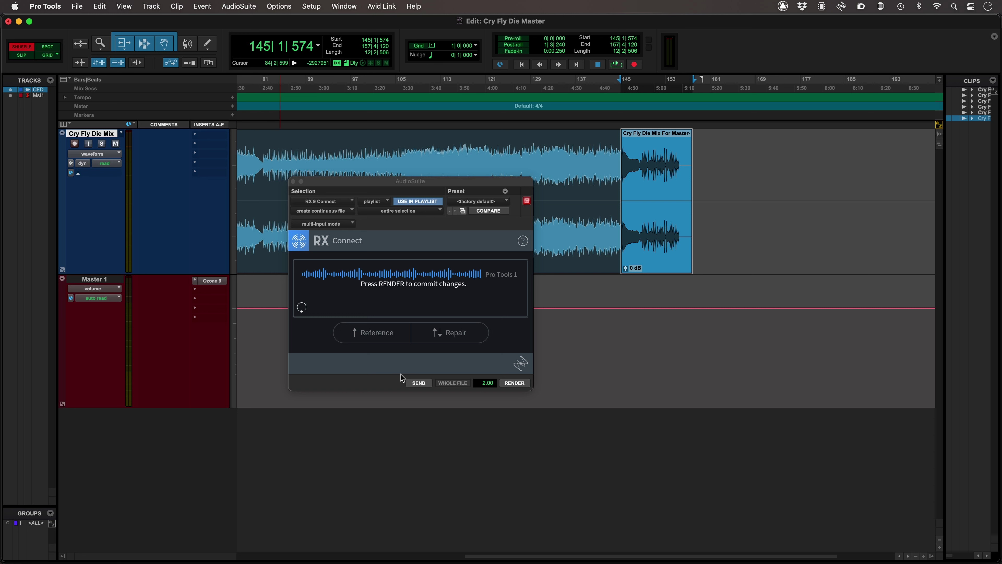
click(509, 384)
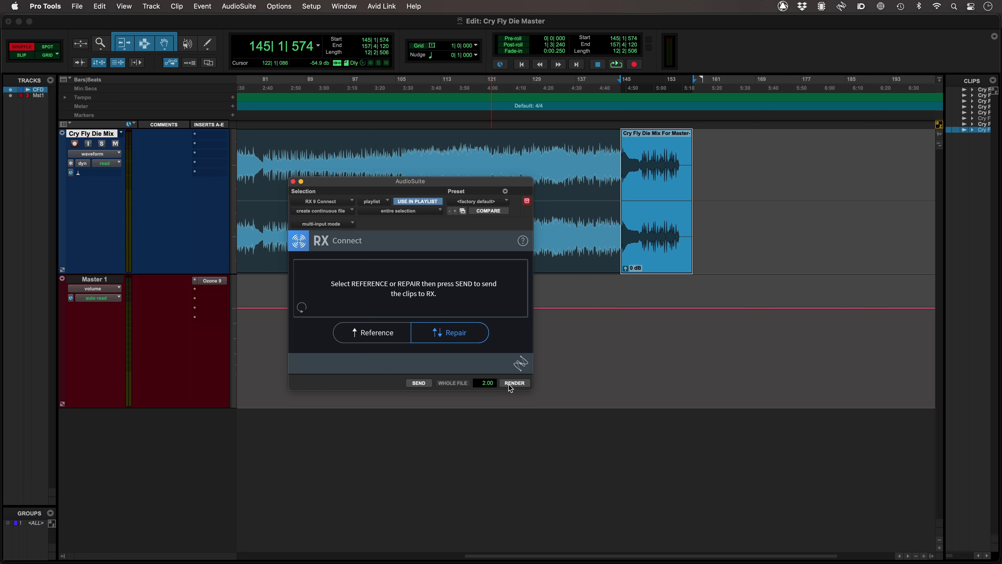
click(603, 141)
key(space)
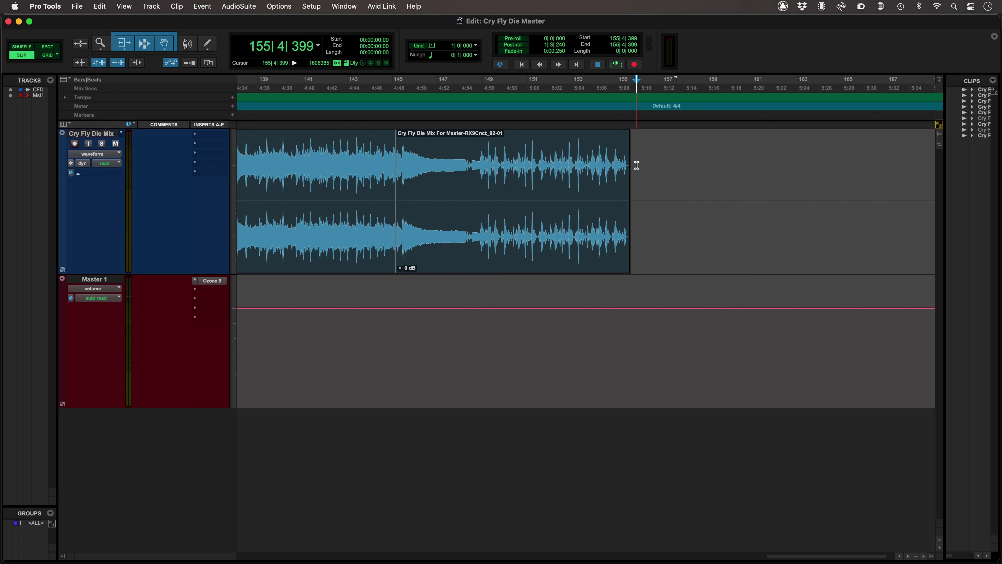
click(652, 167)
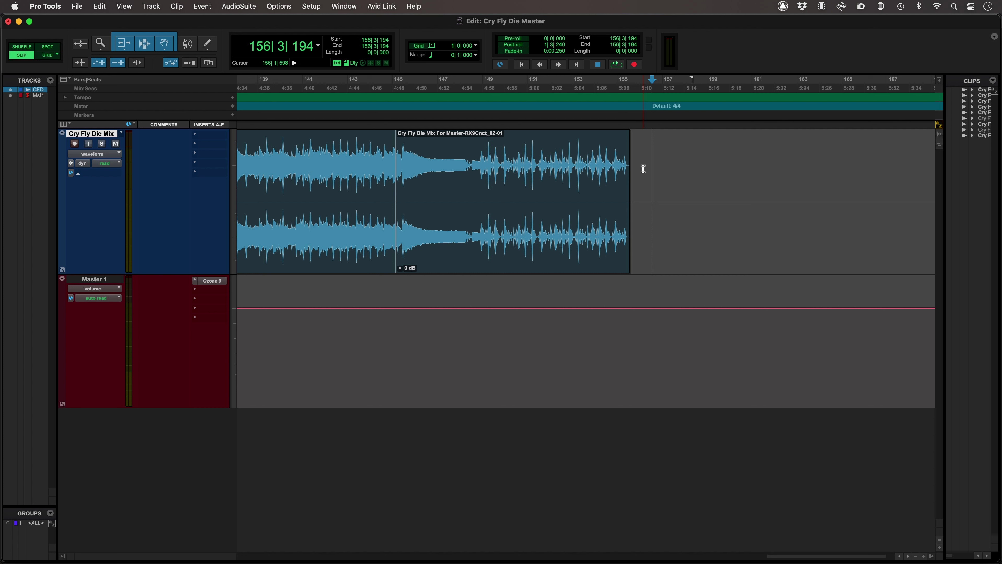
click(643, 169)
click(647, 167)
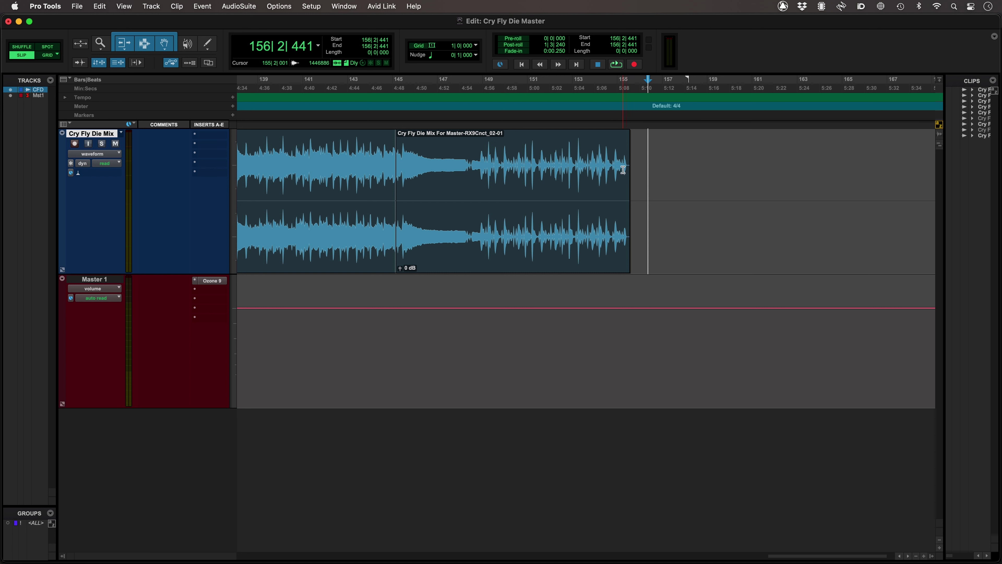
- Select the mix's tail from about 148|4|084 to 155|3|378 and start creating a fade over it
drag(632, 150, 477, 155)
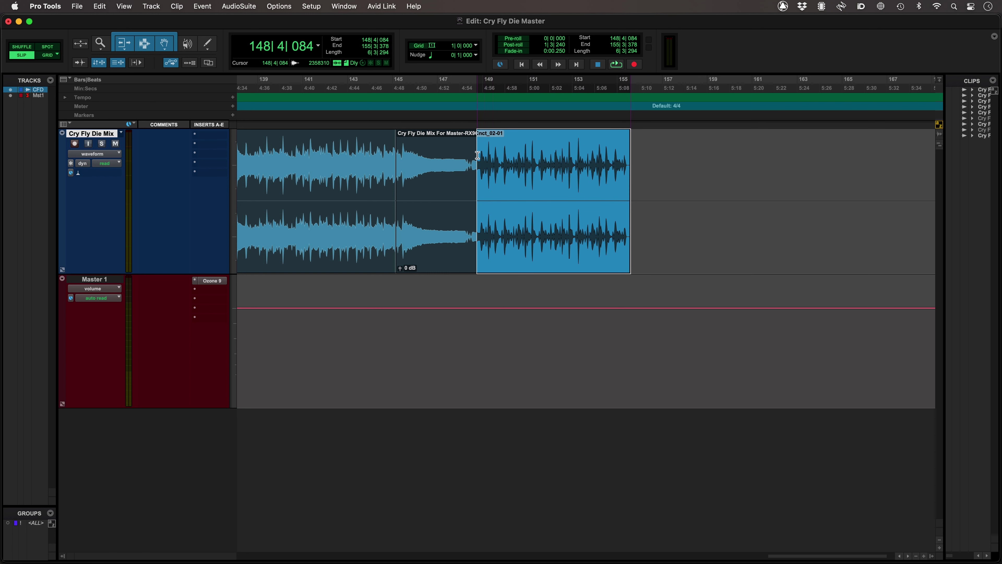
click(101, 6)
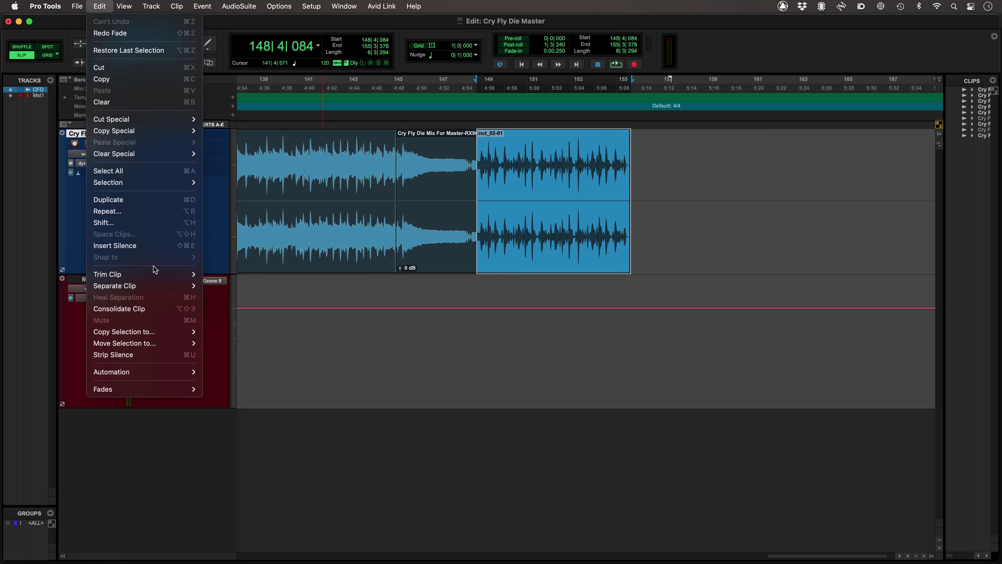
mouse_move(196, 389)
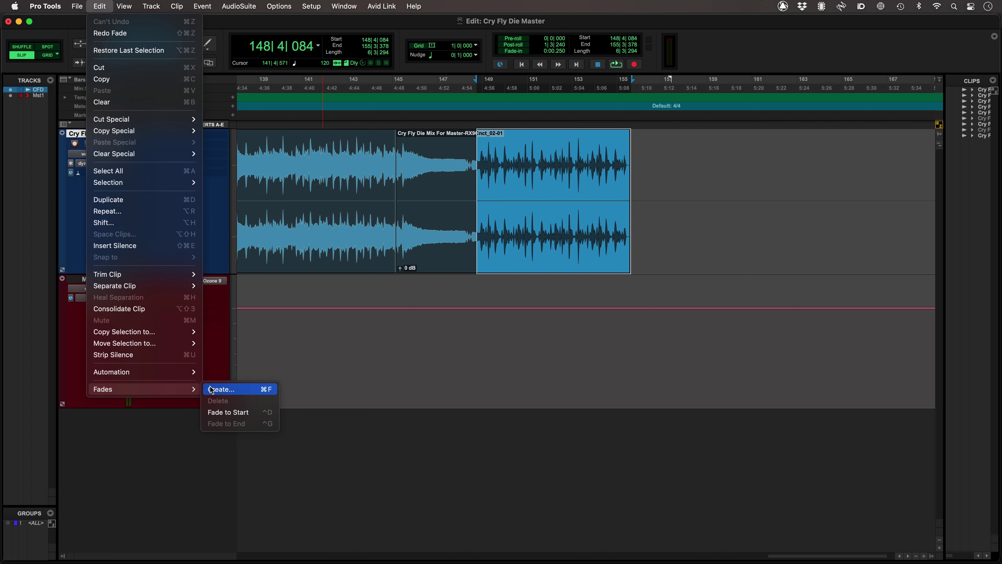
click(224, 389)
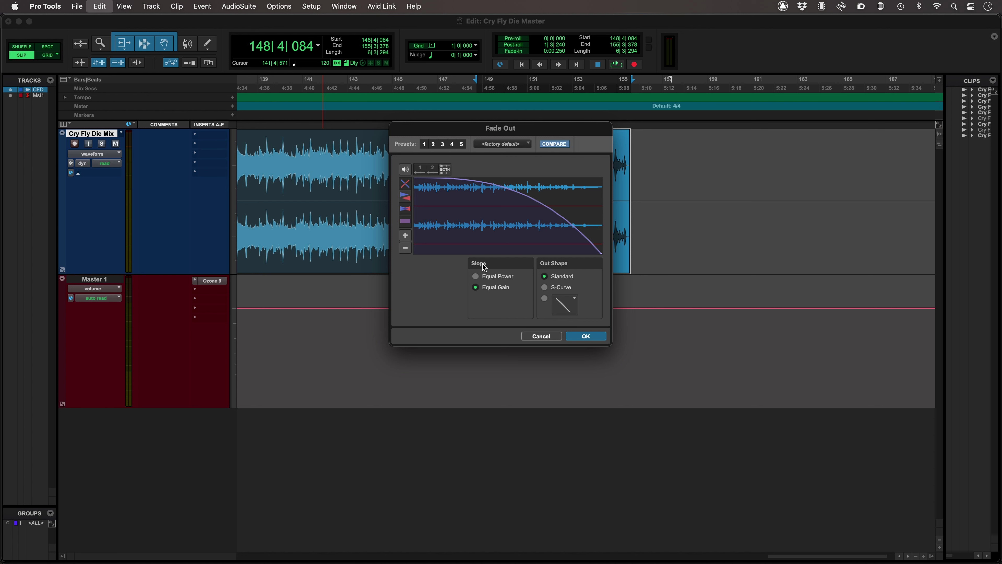
- Preview the Equal Power slope, and set the fade out to an Equal Gain slope with the linear preset shape
click(476, 277)
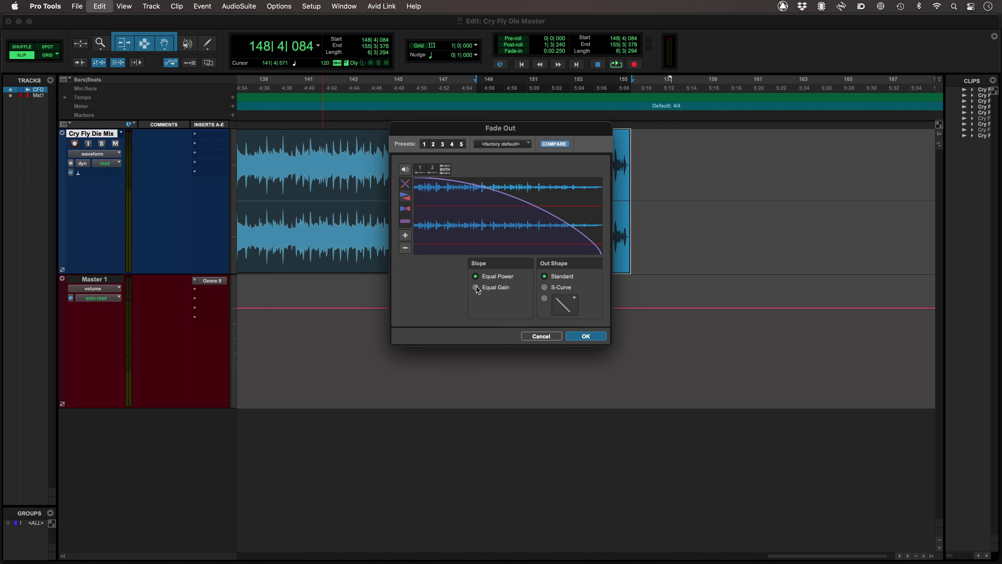
click(476, 287)
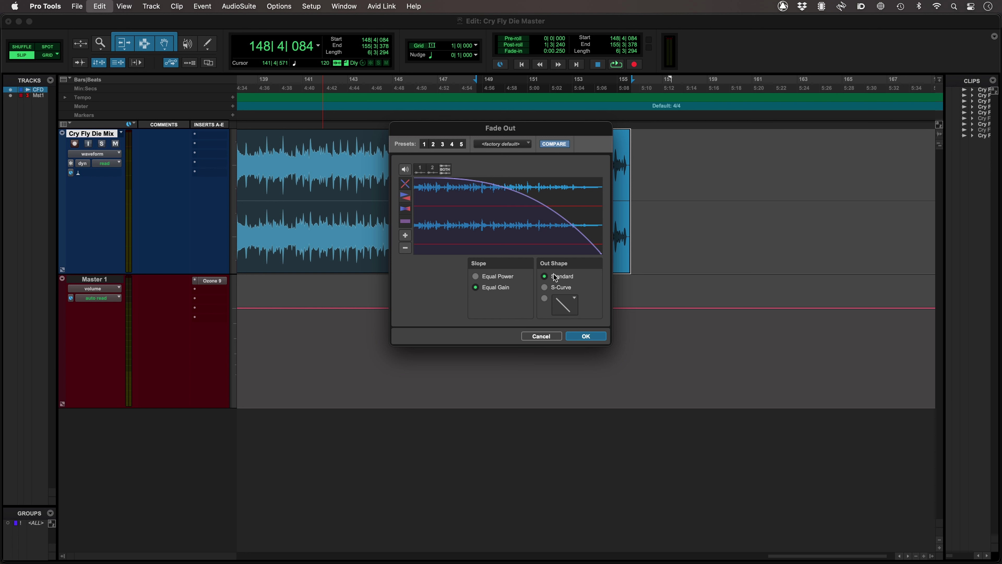
click(545, 299)
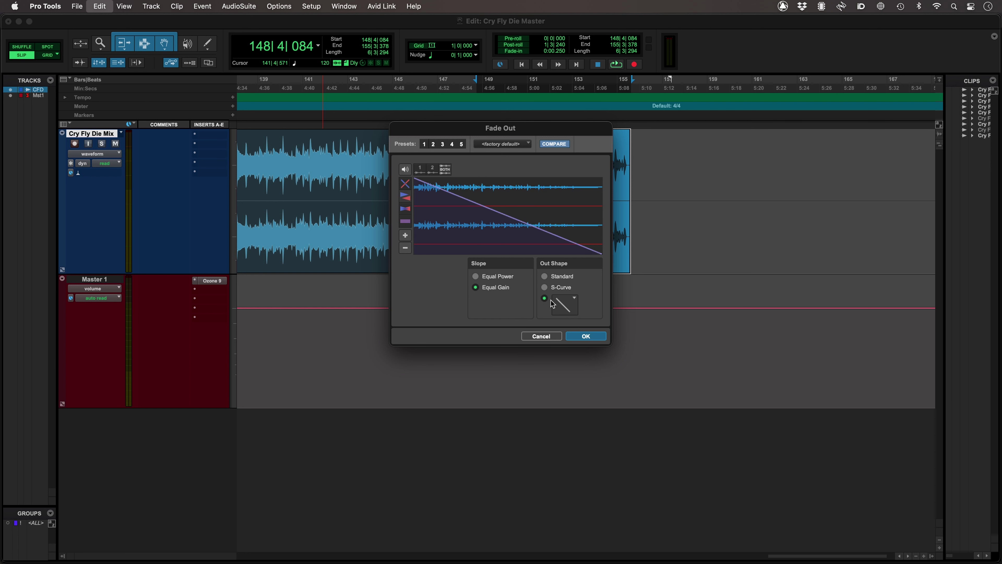
click(560, 307)
click(573, 306)
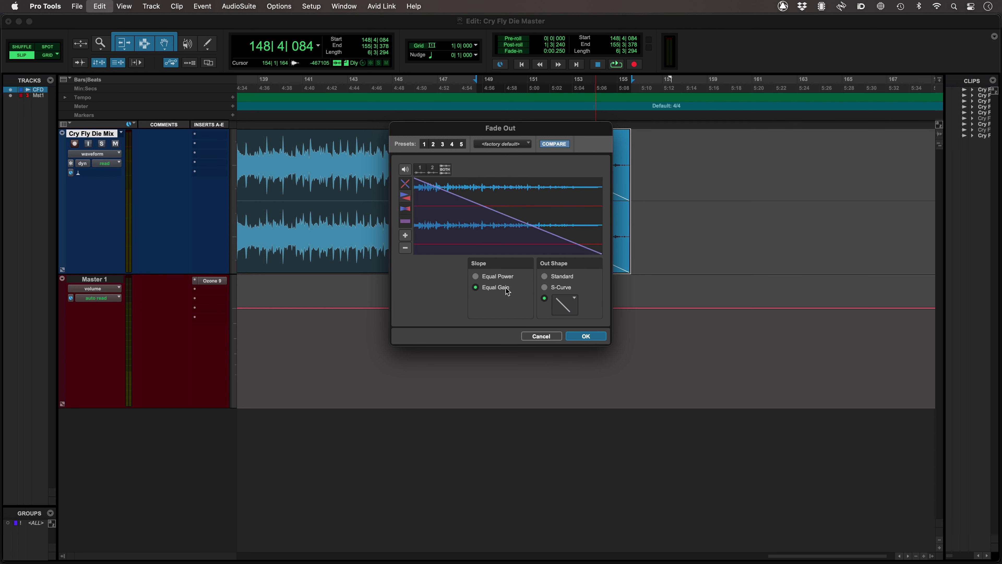